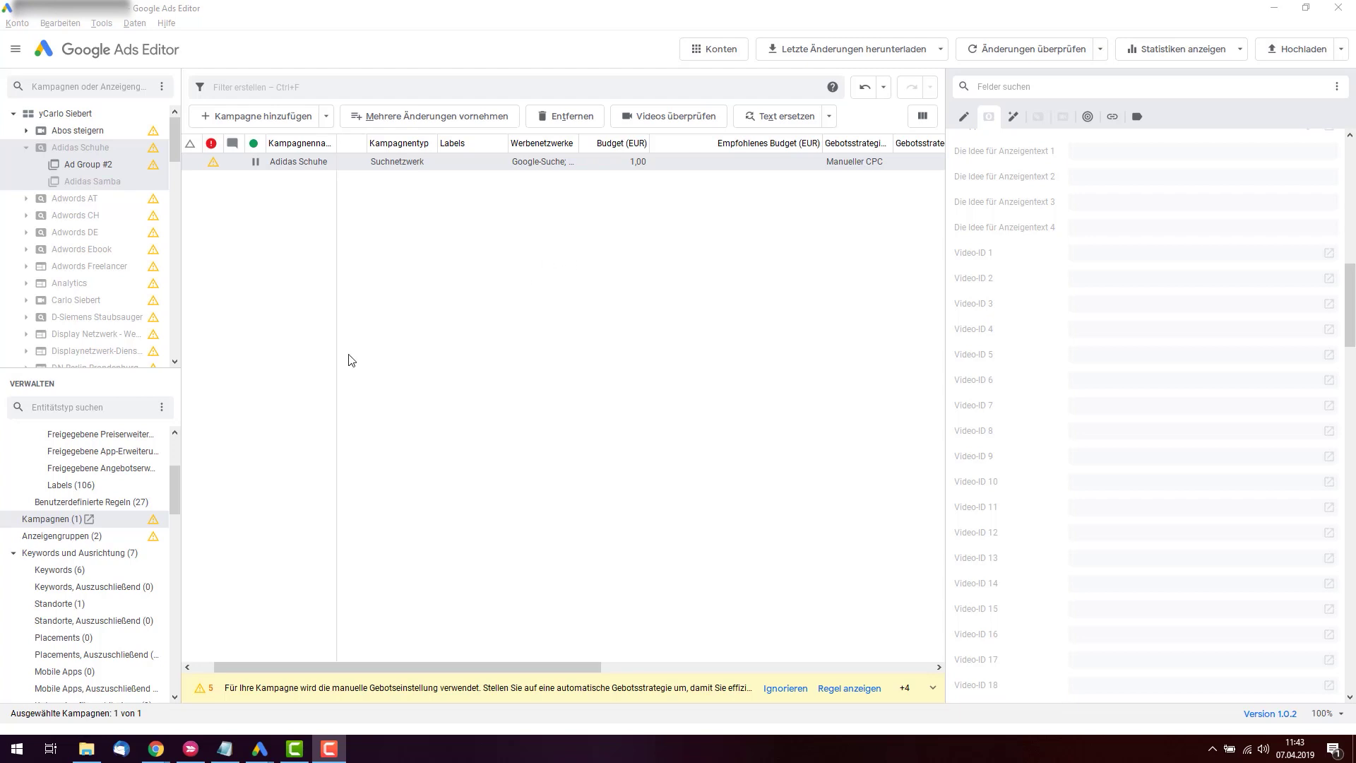
Hide the empty entity types in the management list.
{"action": "left_click", "coordinate": [161, 408]}
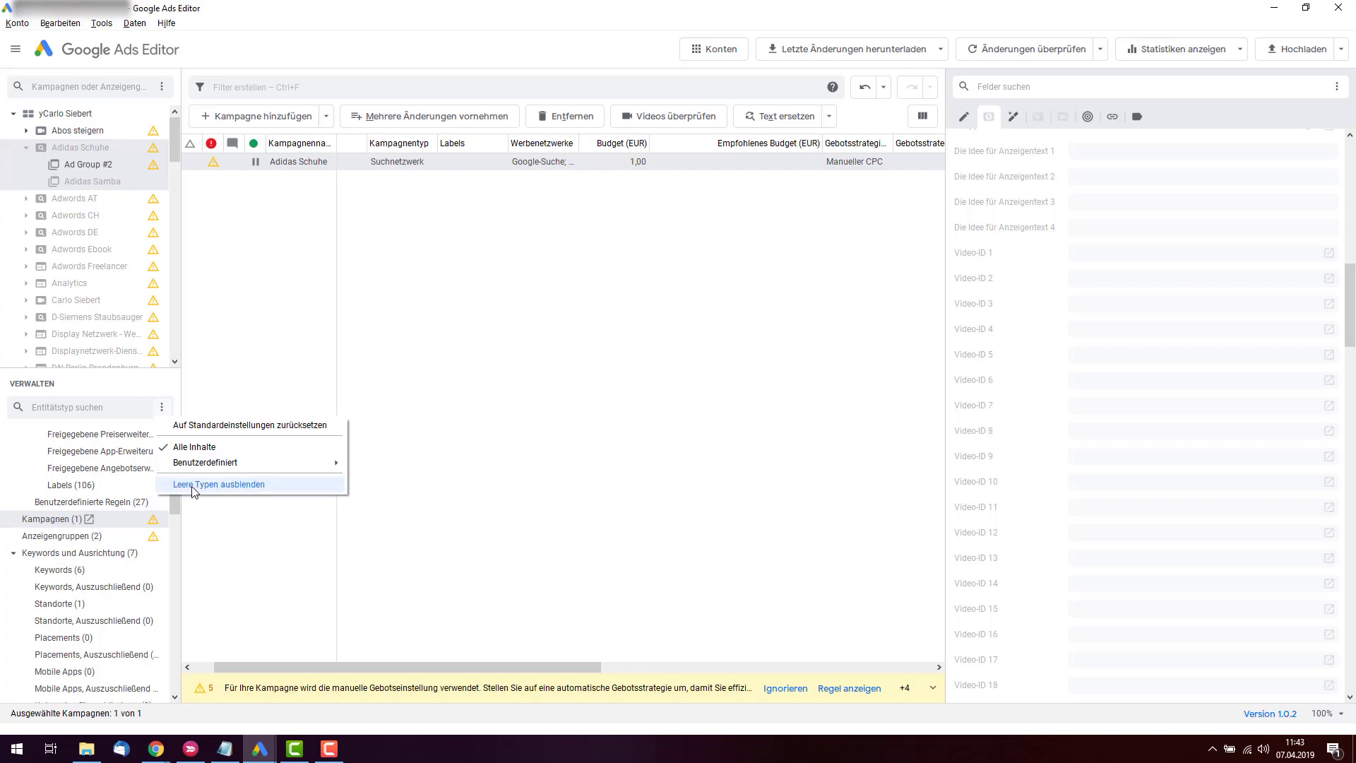
{"action": "left_click", "coordinate": [194, 491]}
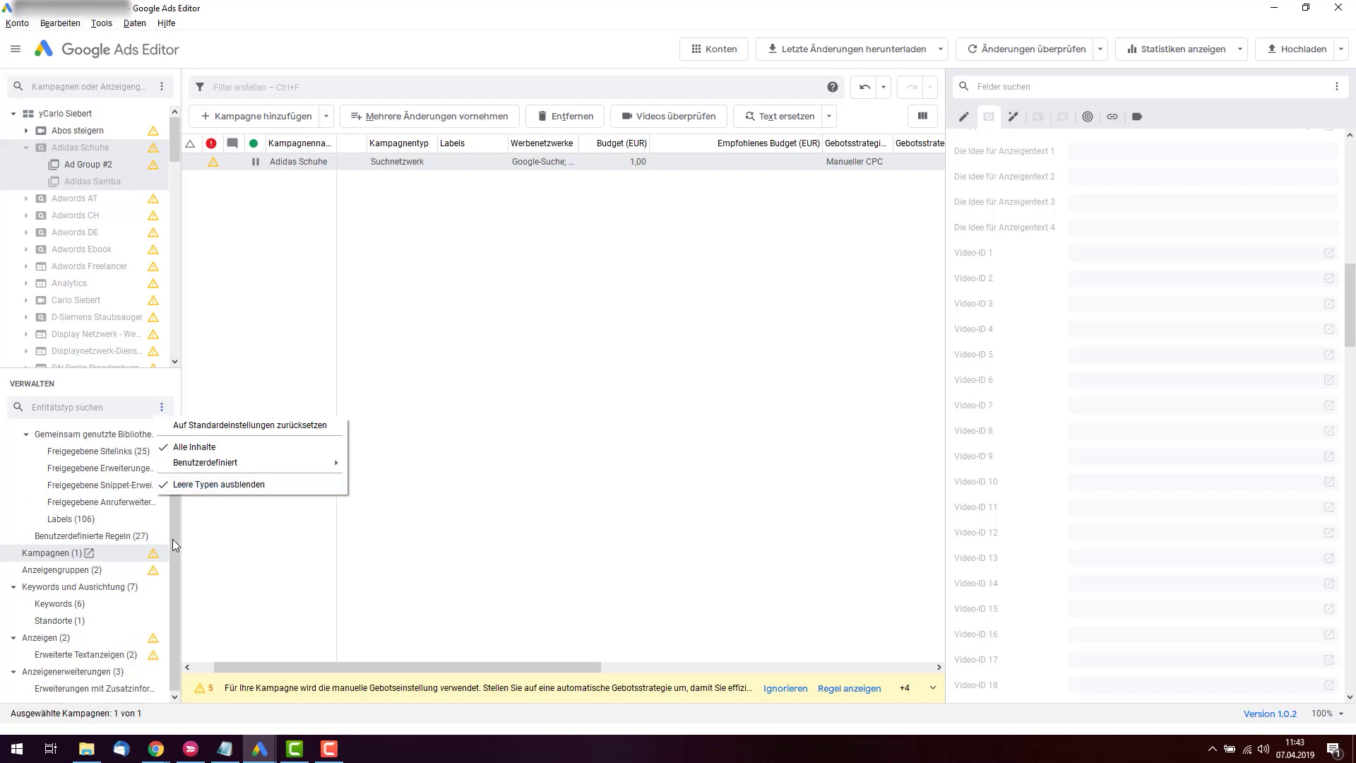
{"action": "scroll", "coordinate": [161, 594], "scroll_direction": "down", "scroll_amount": 1}
{"action": "scroll", "coordinate": [161, 594], "scroll_direction": "up", "scroll_amount": 1}
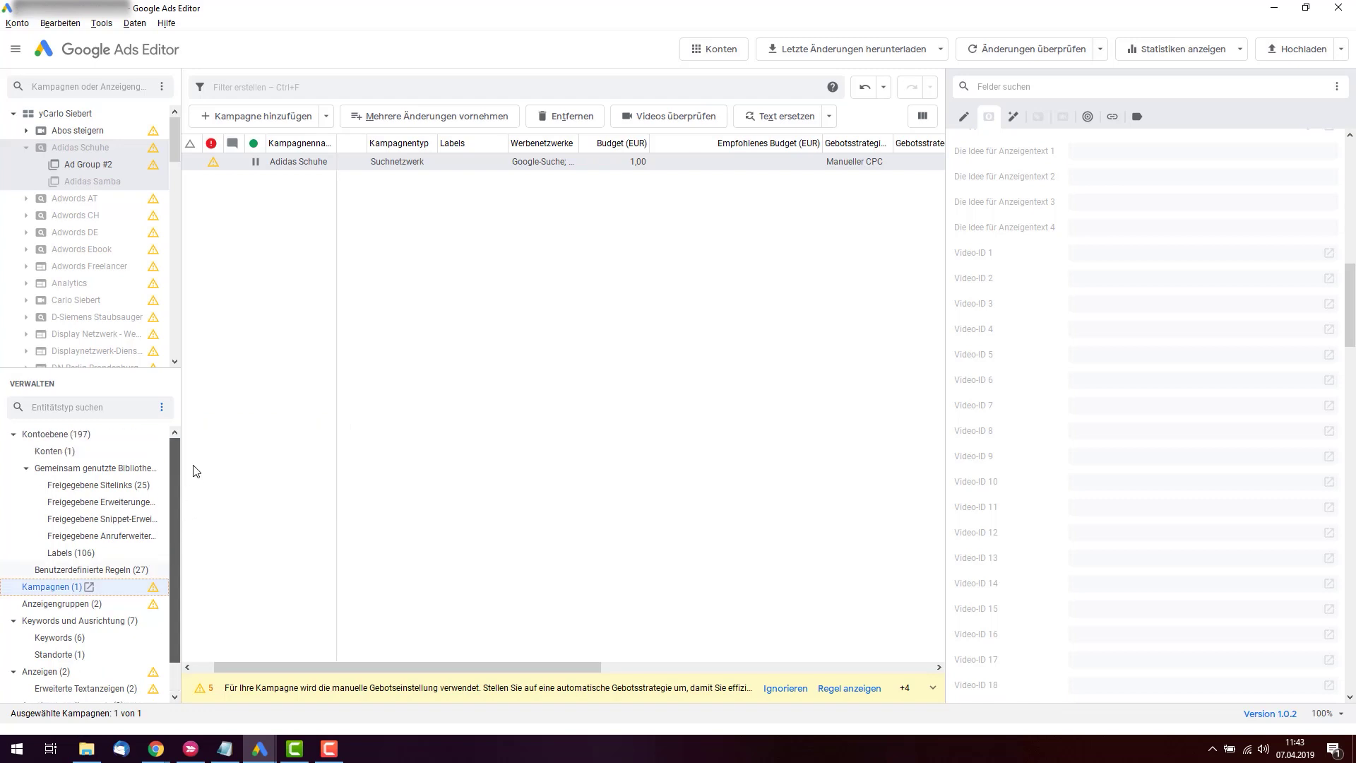
Collapse the shared library, keywords and targeting, ads, and ad extensions groups in the management list.
{"action": "left_click", "coordinate": [27, 468]}
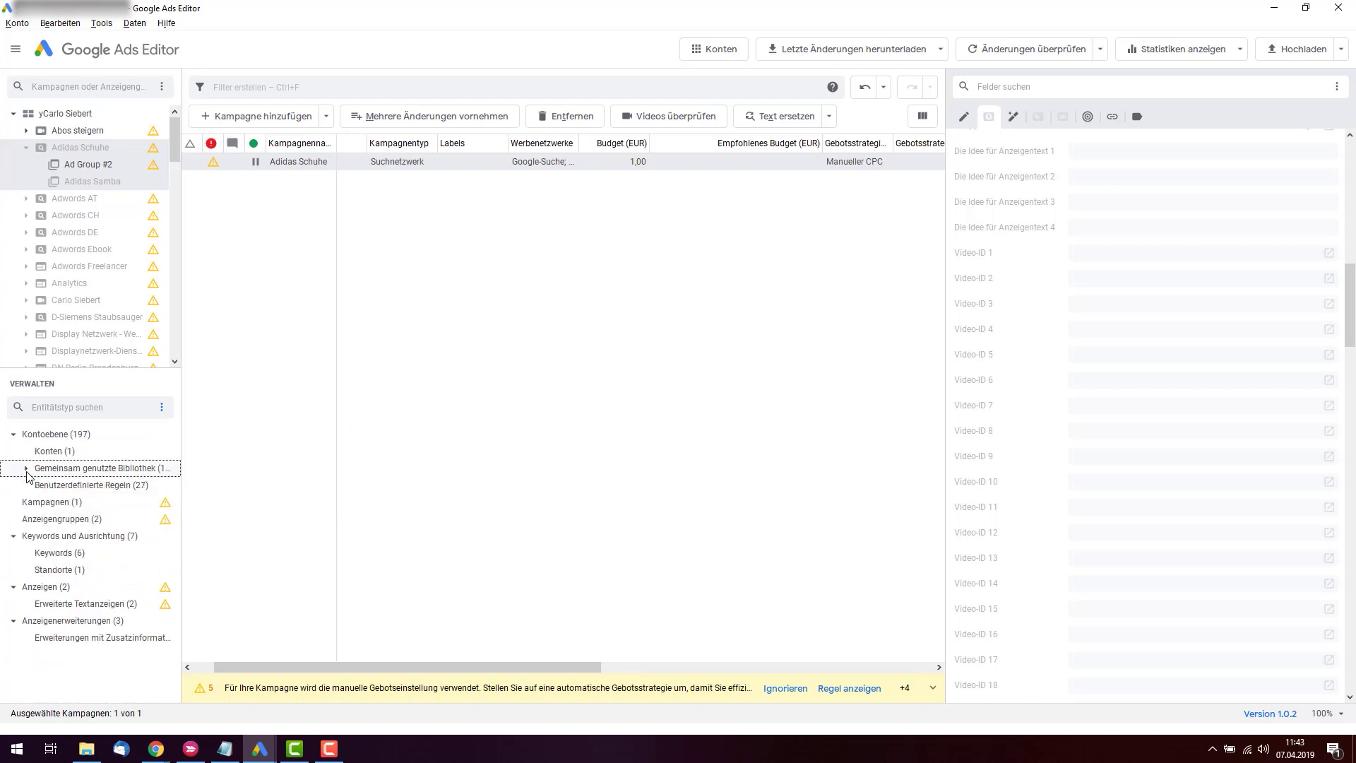
{"action": "left_click", "coordinate": [13, 536]}
{"action": "left_click", "coordinate": [14, 553]}
{"action": "left_click", "coordinate": [14, 569]}
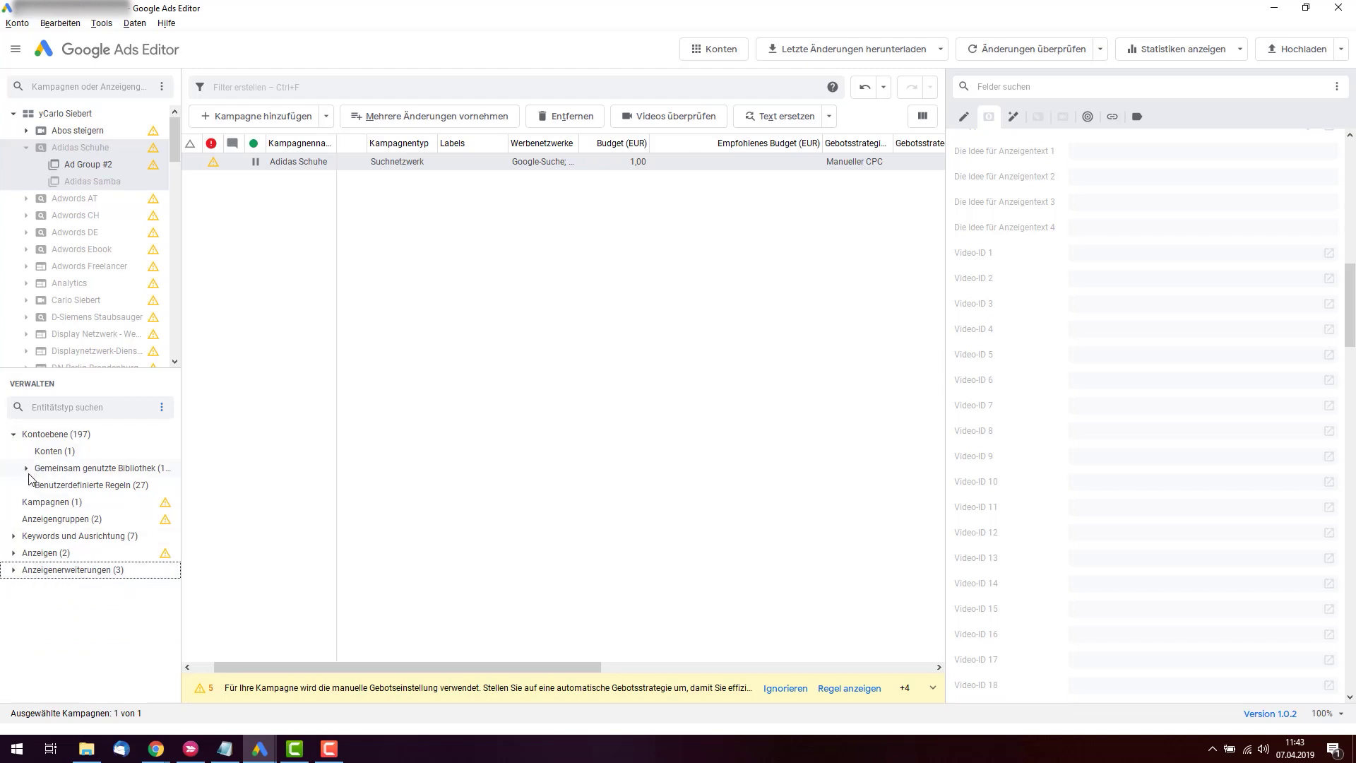
Show the empty entity types again and expand the shared library and the keywords and targeting group to review the full list.
{"action": "left_click", "coordinate": [162, 413]}
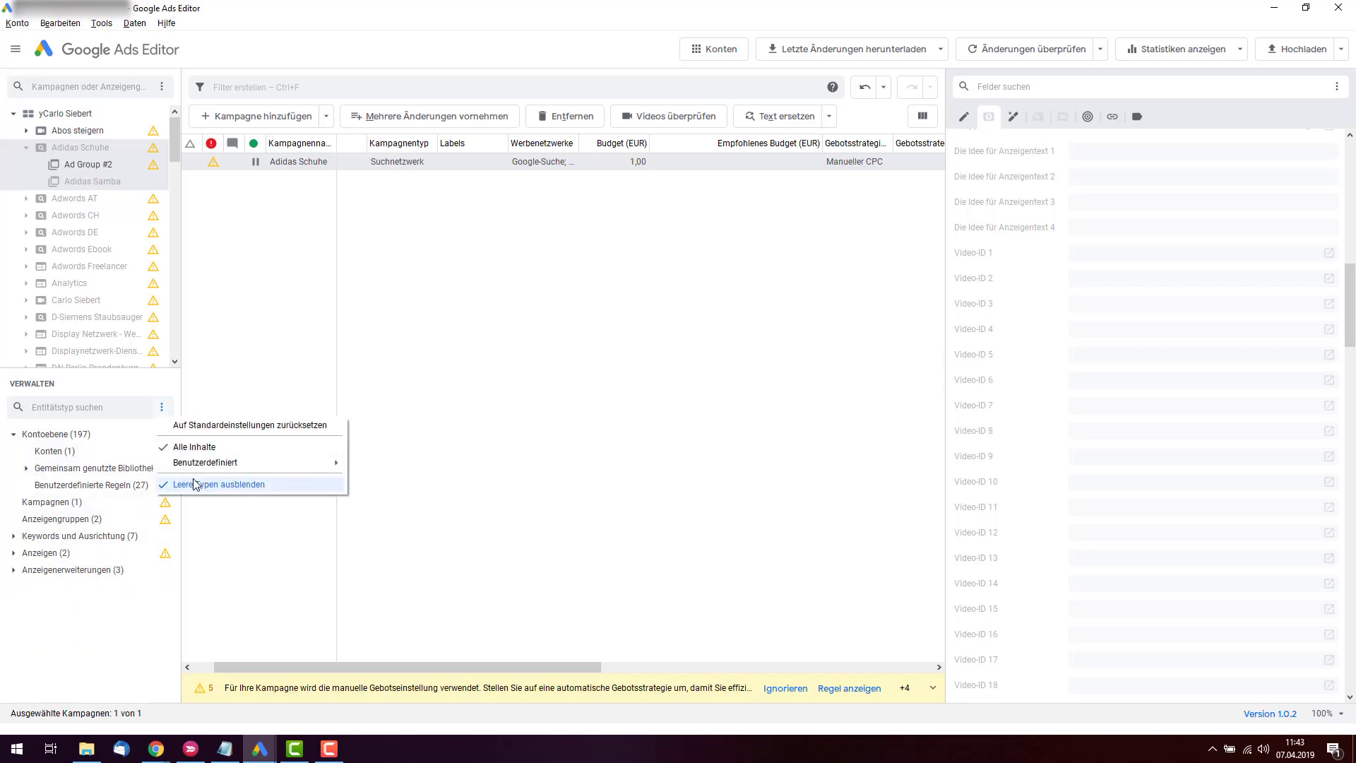
{"action": "left_click", "coordinate": [106, 650]}
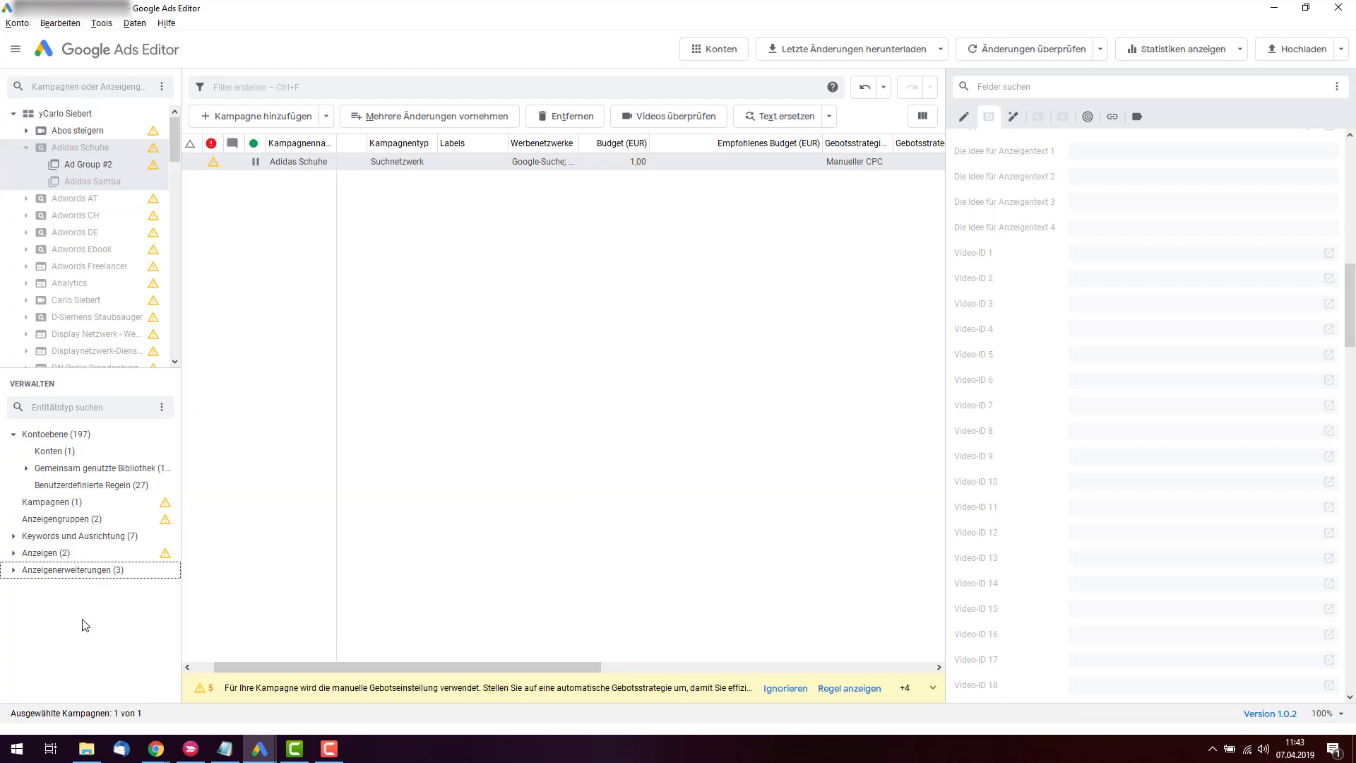
{"action": "left_click", "coordinate": [11, 437]}
{"action": "left_click", "coordinate": [12, 436]}
{"action": "left_click", "coordinate": [27, 469]}
{"action": "scroll", "coordinate": [42, 501], "scroll_direction": "down", "scroll_amount": 1}
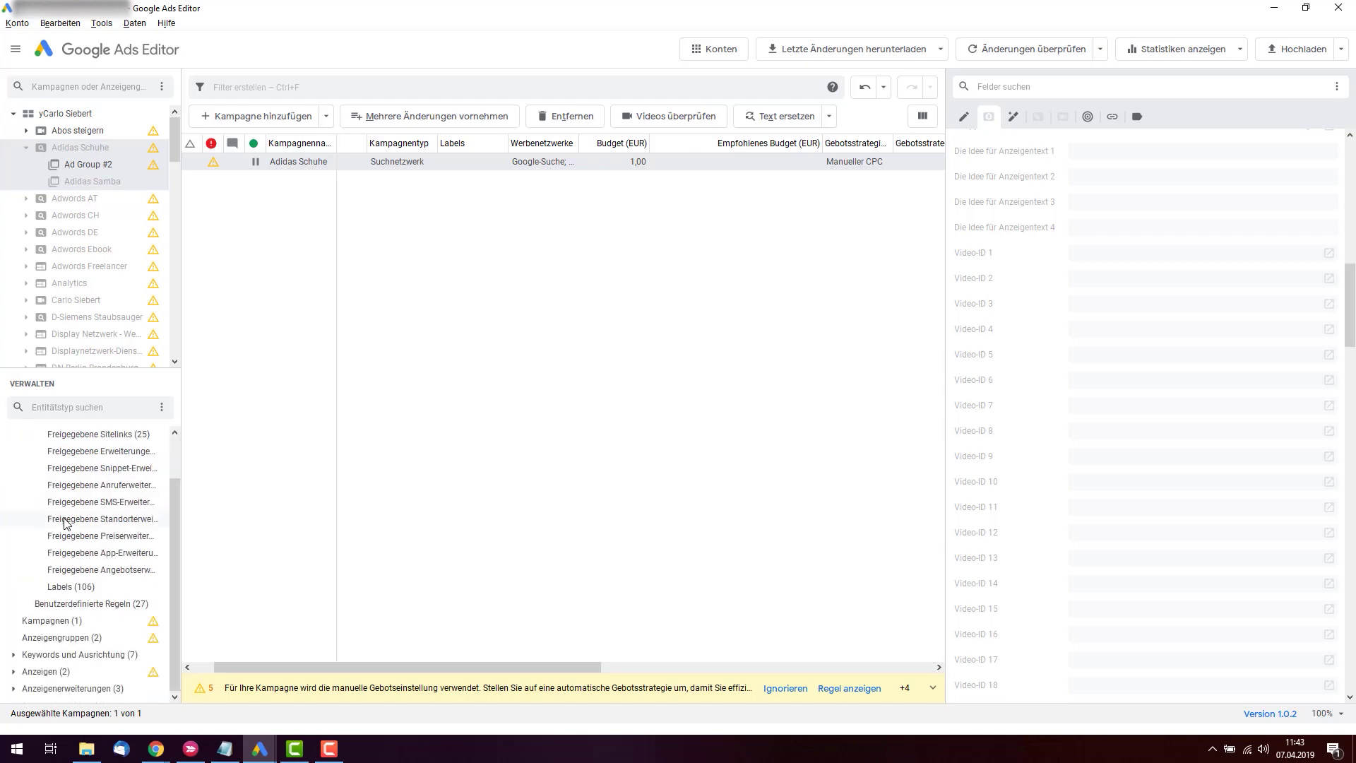
{"action": "left_click", "coordinate": [13, 654]}
{"action": "scroll", "coordinate": [66, 521], "scroll_direction": "down", "scroll_amount": 3}
{"action": "scroll", "coordinate": [67, 520], "scroll_direction": "up", "scroll_amount": 5}
{"action": "scroll", "coordinate": [79, 551], "scroll_direction": "down", "scroll_amount": 6}
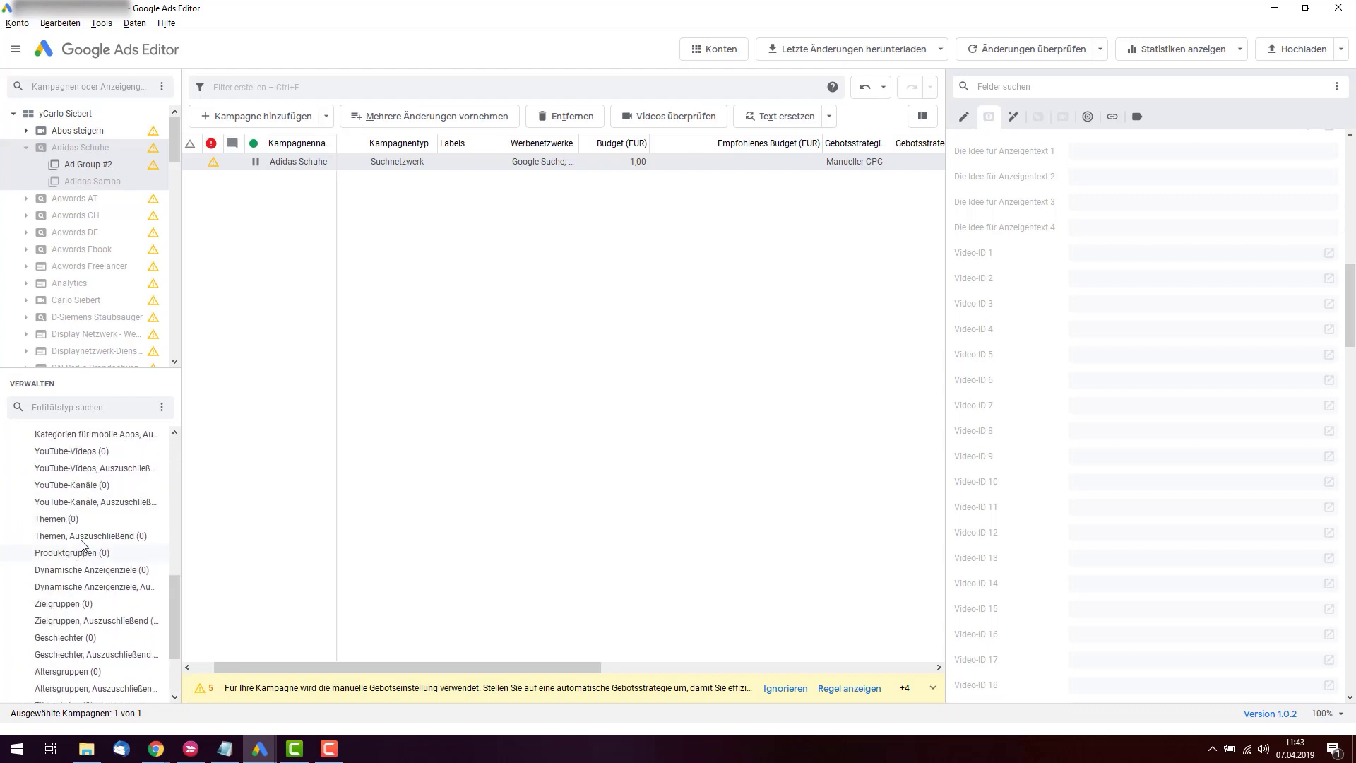
Hide the empty entity types and collapse the keywords and targeting group and the shared library.
{"action": "left_click", "coordinate": [162, 407]}
{"action": "left_click", "coordinate": [215, 485]}
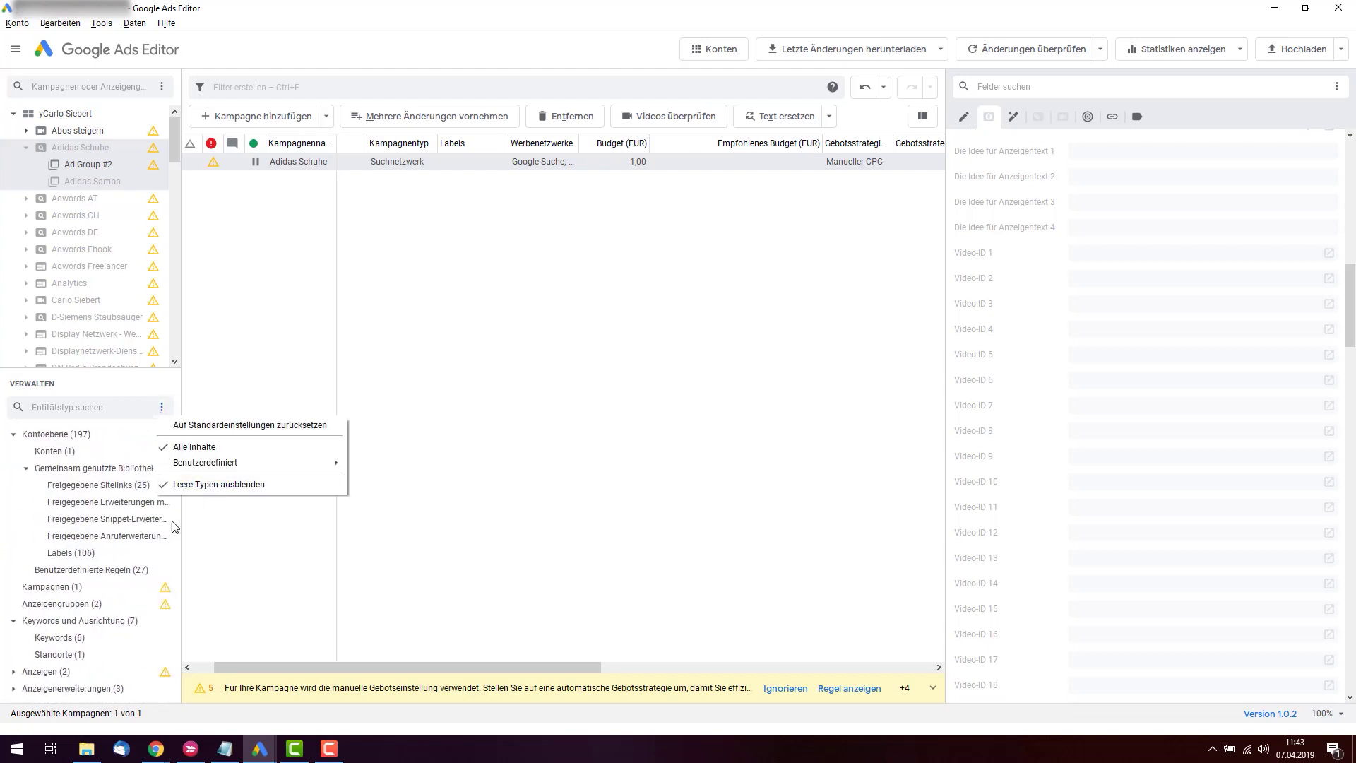
{"action": "left_click", "coordinate": [12, 627]}
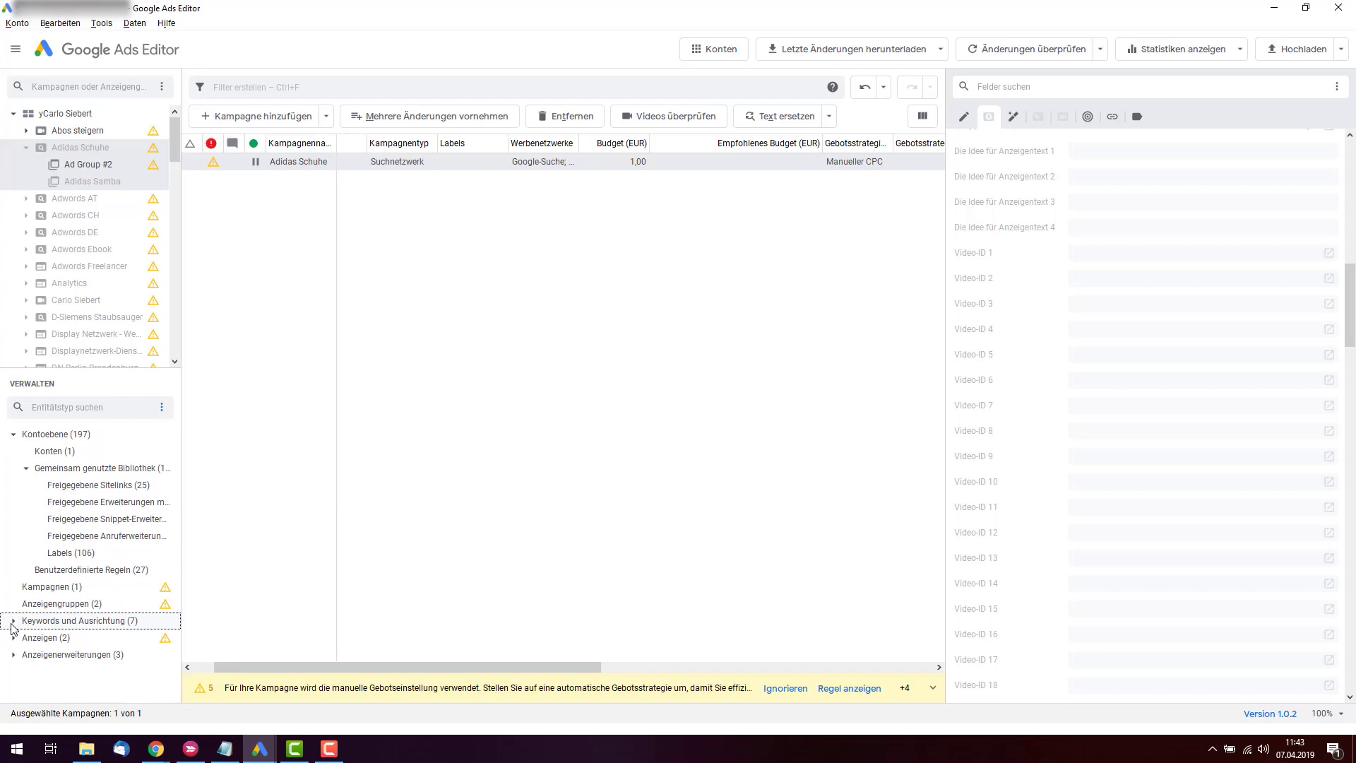
{"action": "left_click", "coordinate": [27, 469]}
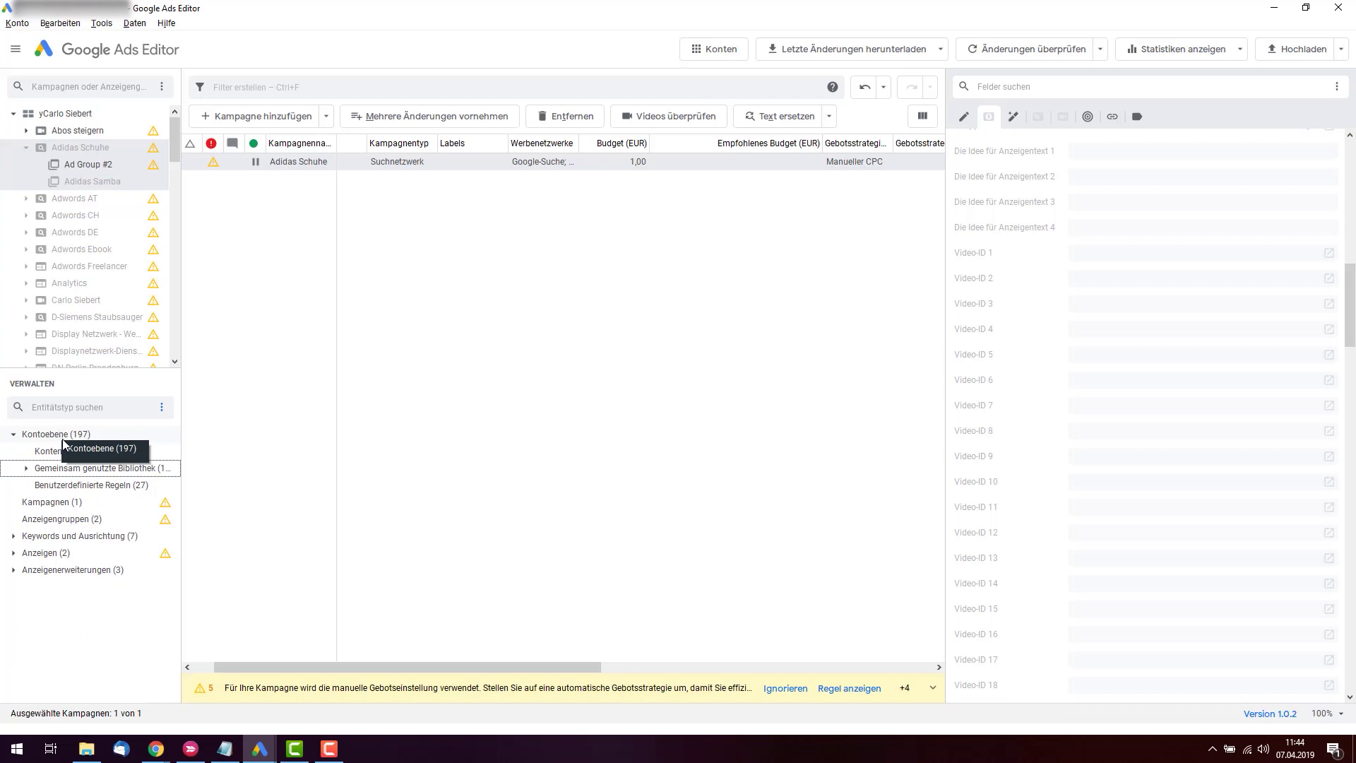
Search the entity types for "regeln" and open the custom rules.
{"action": "left_click", "coordinate": [106, 407]}
{"action": "type", "text": "regeln"}
{"action": "key", "text": "Return"}
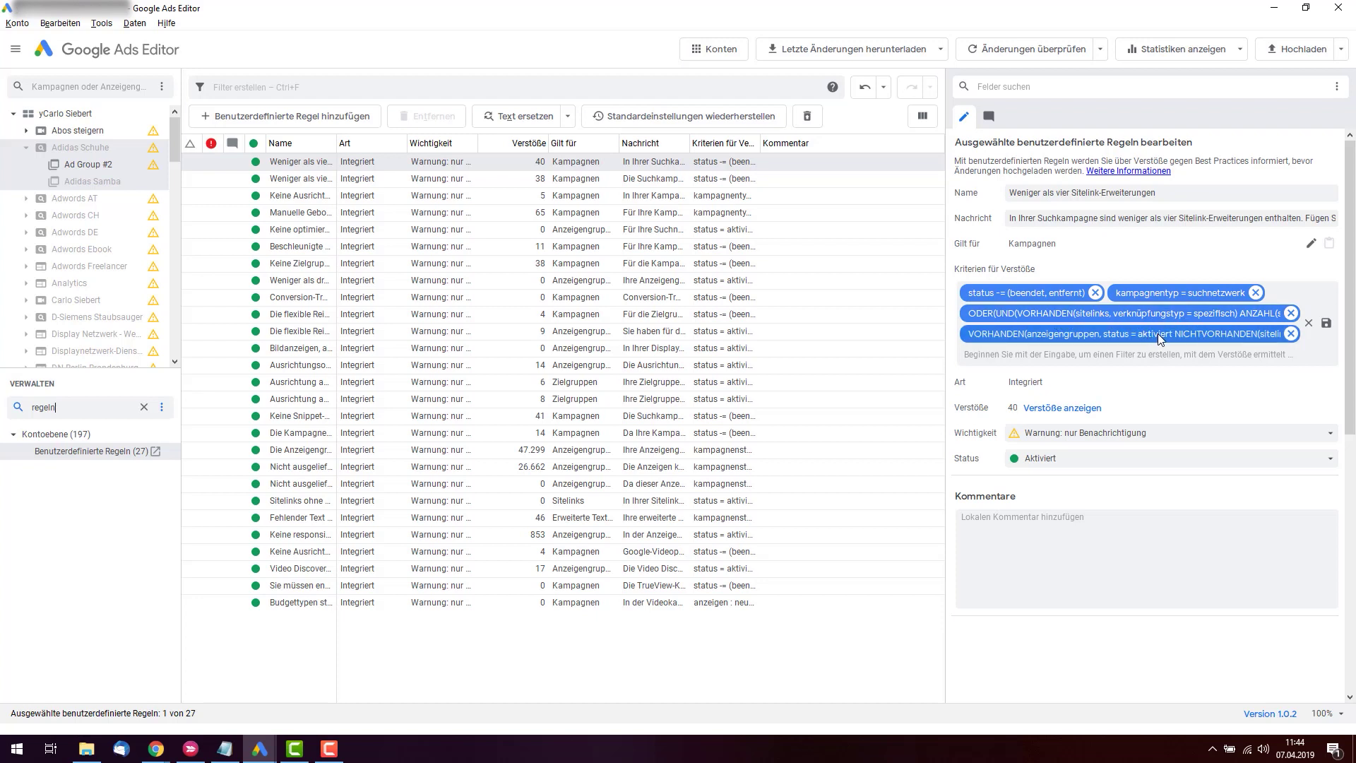
View the available importance levels for the rule on fewer than four sitelink extensions.
{"action": "left_click", "coordinate": [1160, 434]}
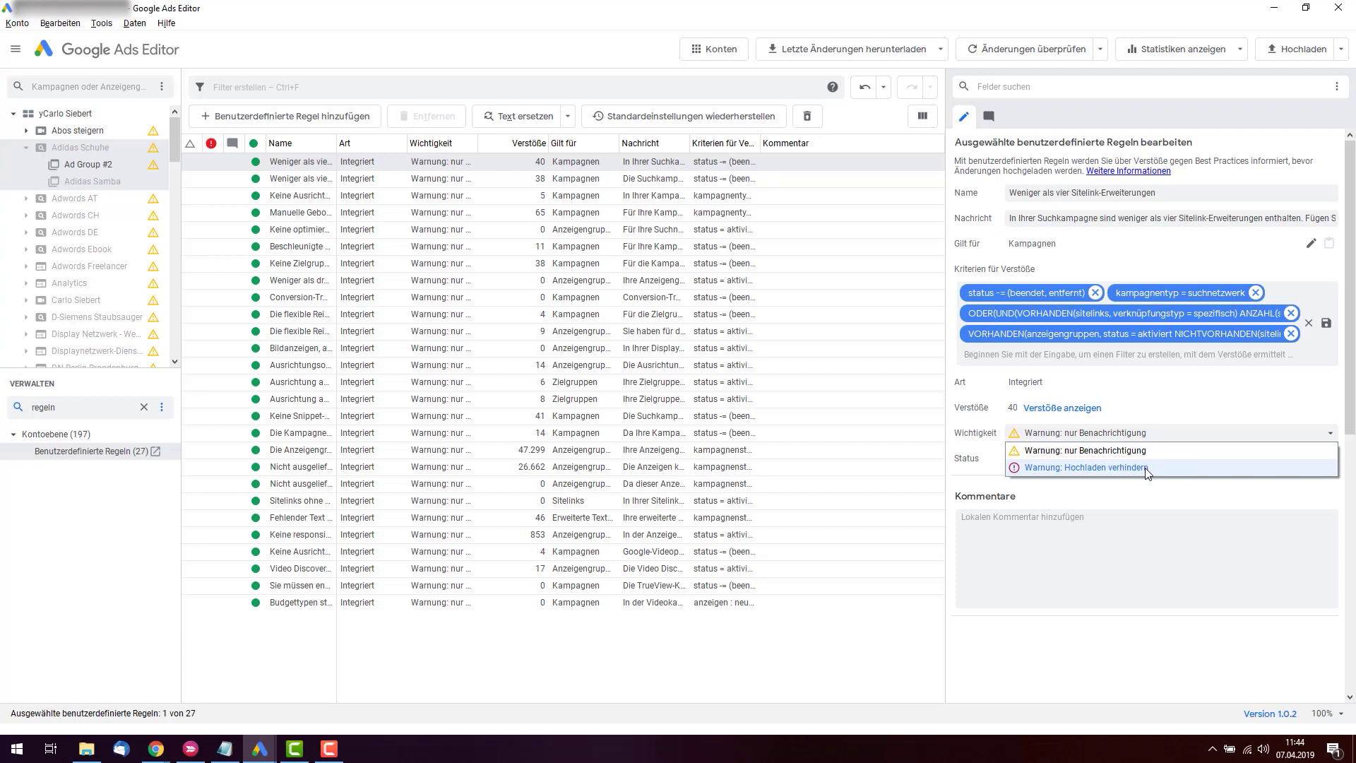
{"action": "left_click", "coordinate": [1171, 399]}
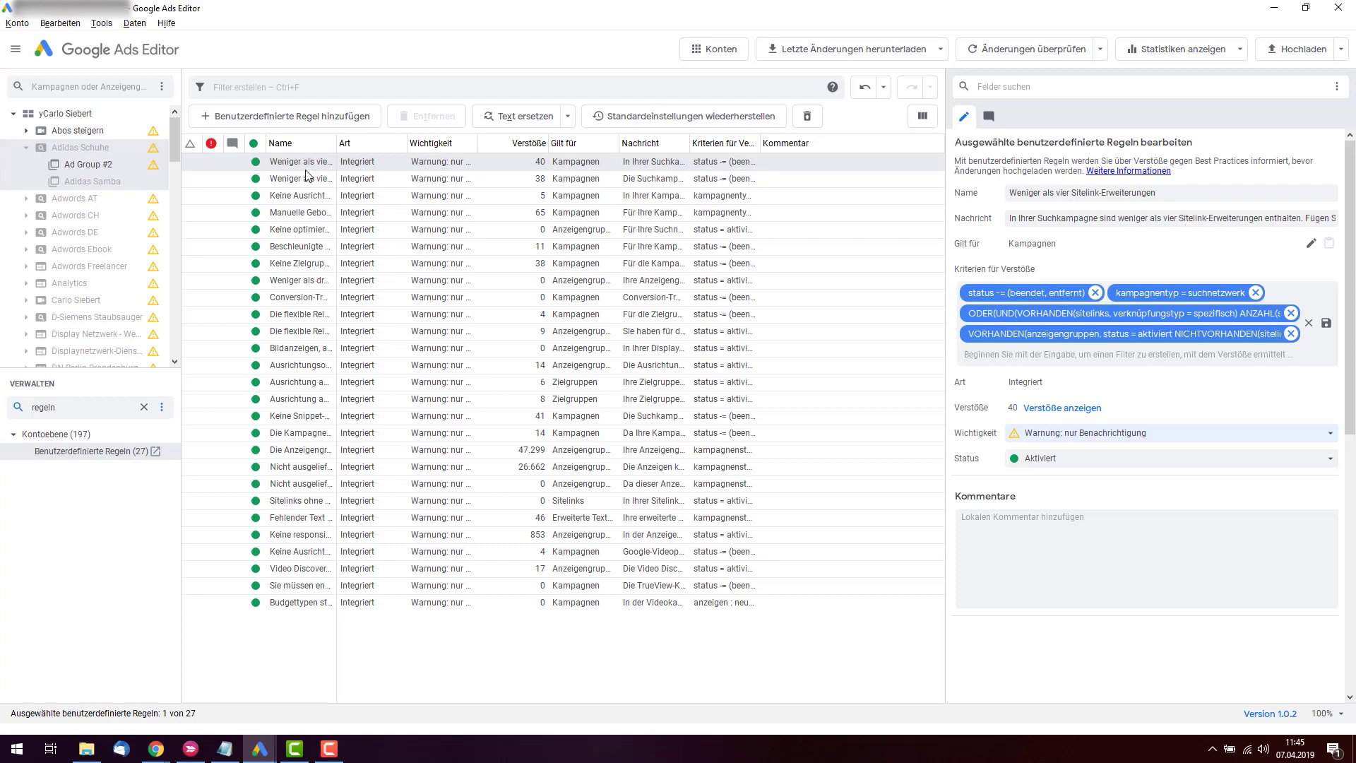
Add a blank custom rule and delete it again.
{"action": "left_click", "coordinate": [263, 118]}
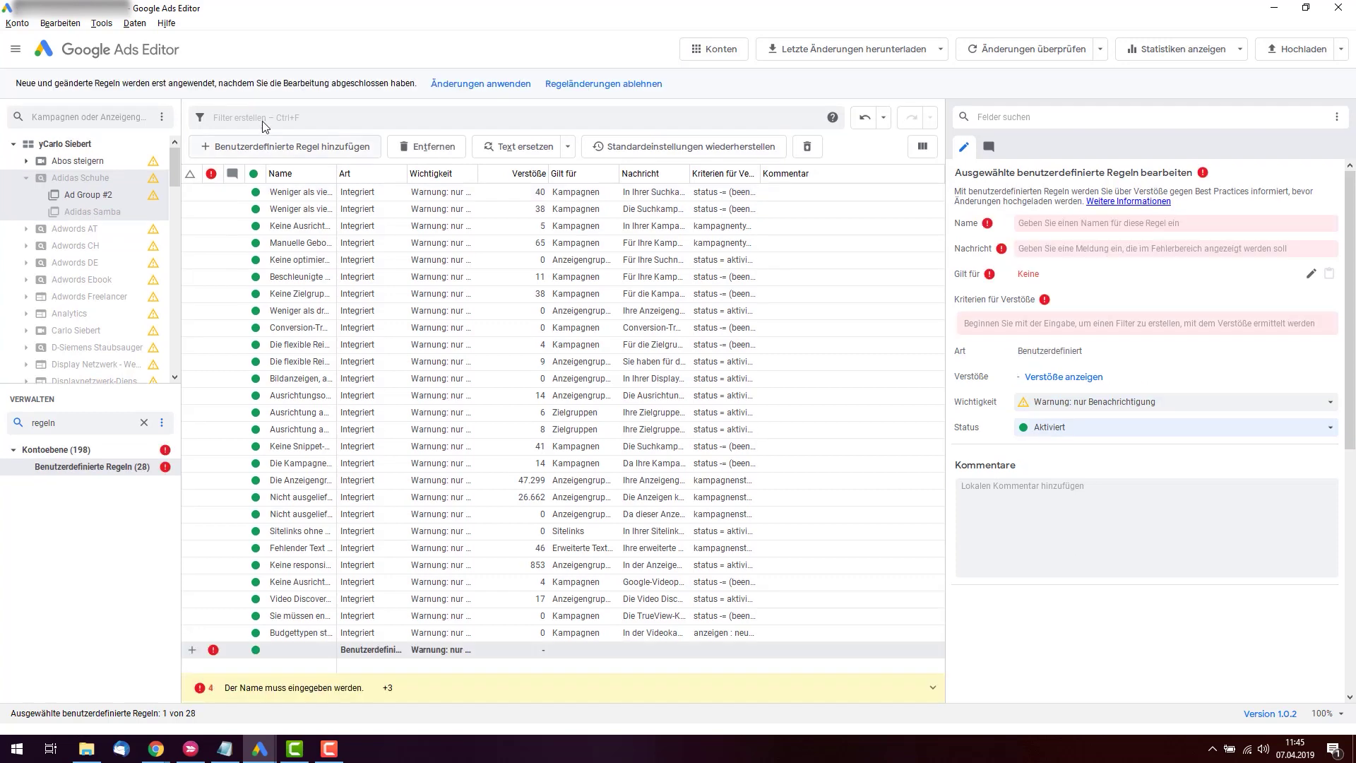
{"action": "left_click", "coordinate": [415, 654]}
{"action": "key", "text": "Delete"}
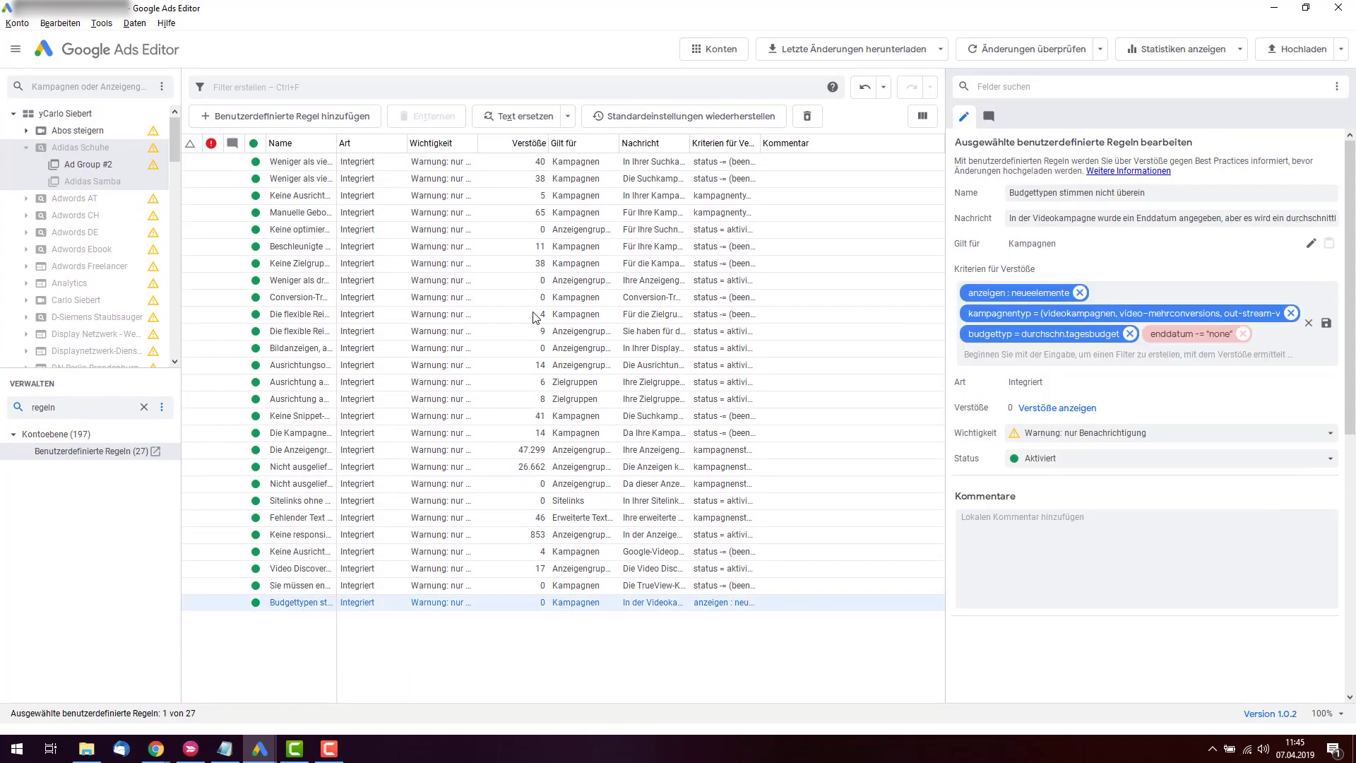
Inspect the rule for ad groups without ads, keep its importance at "Warnung: nur Benachrichtigung", and deselect the rule.
{"action": "left_click", "coordinate": [311, 452]}
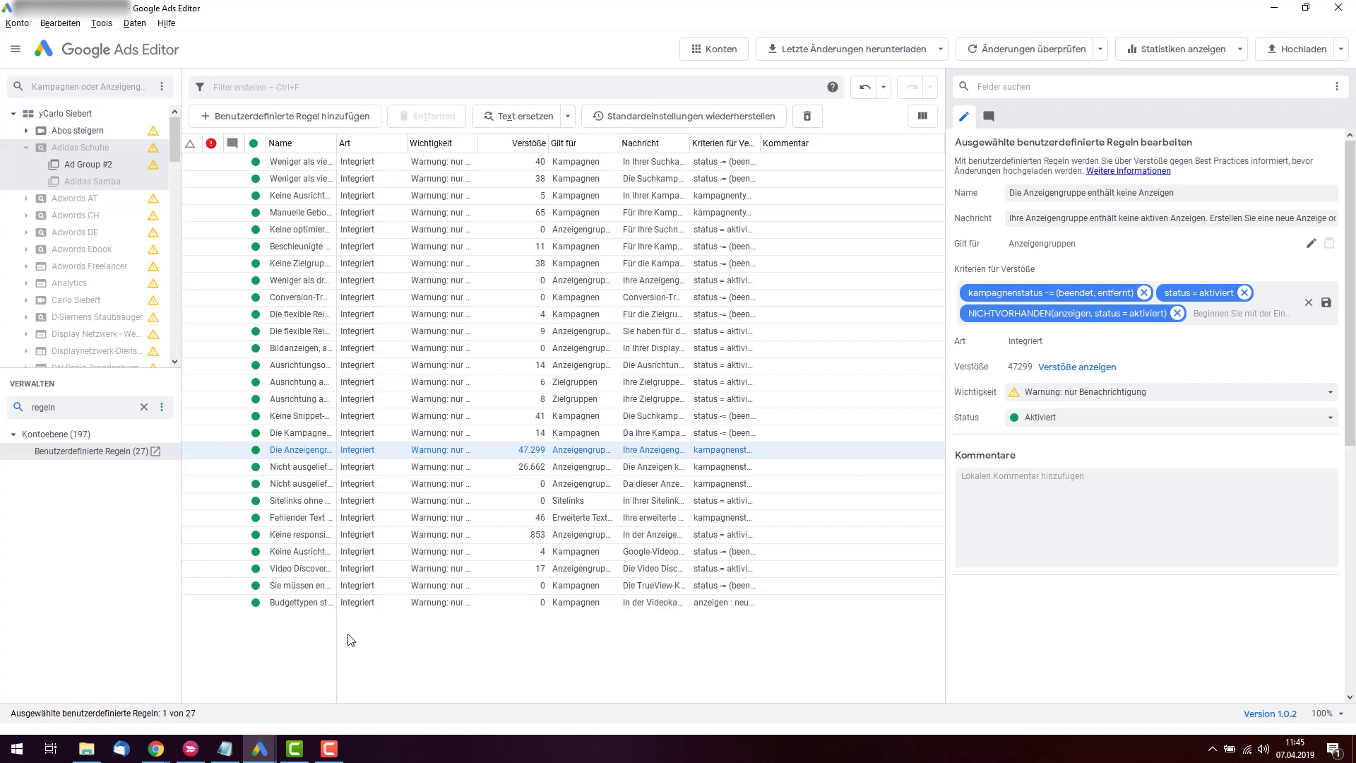
{"action": "left_click", "coordinate": [1137, 394]}
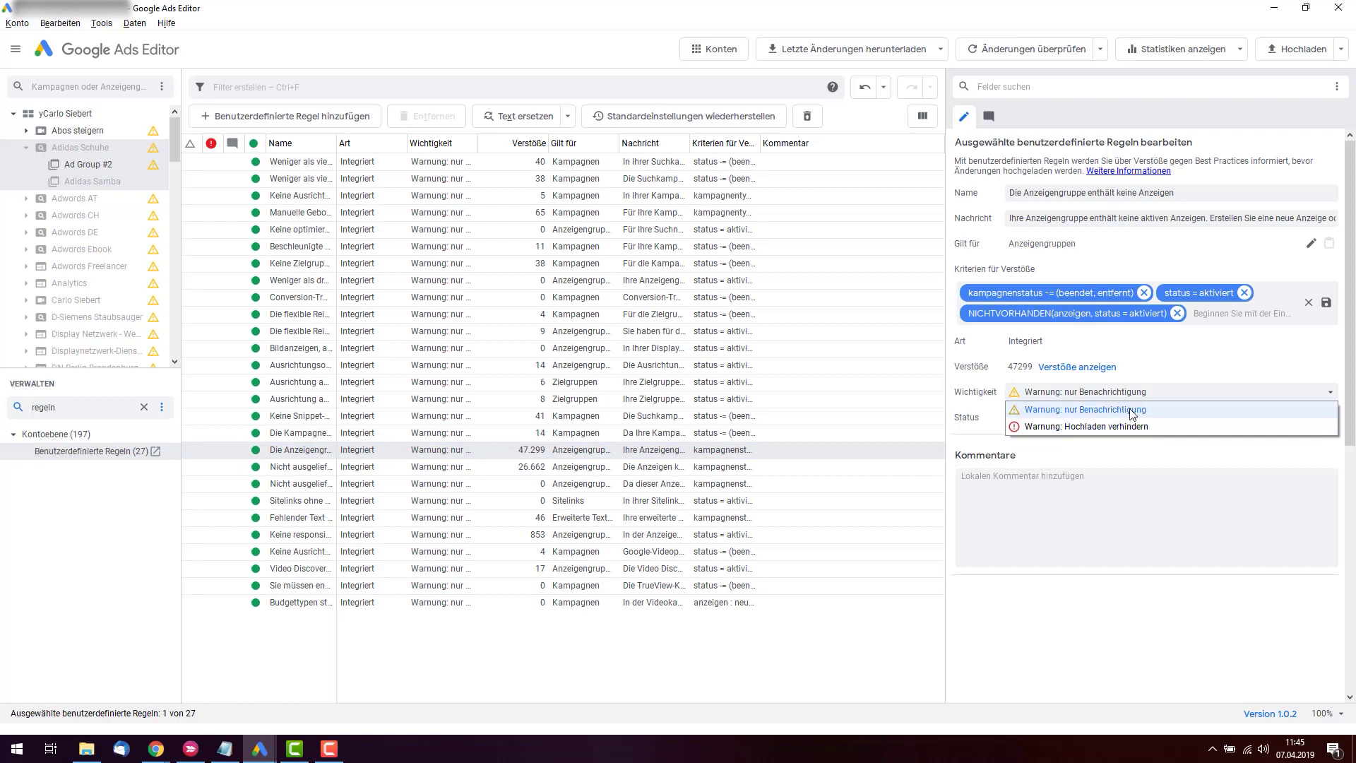
{"action": "left_click", "coordinate": [1130, 409]}
{"action": "left_click", "coordinate": [875, 682]}
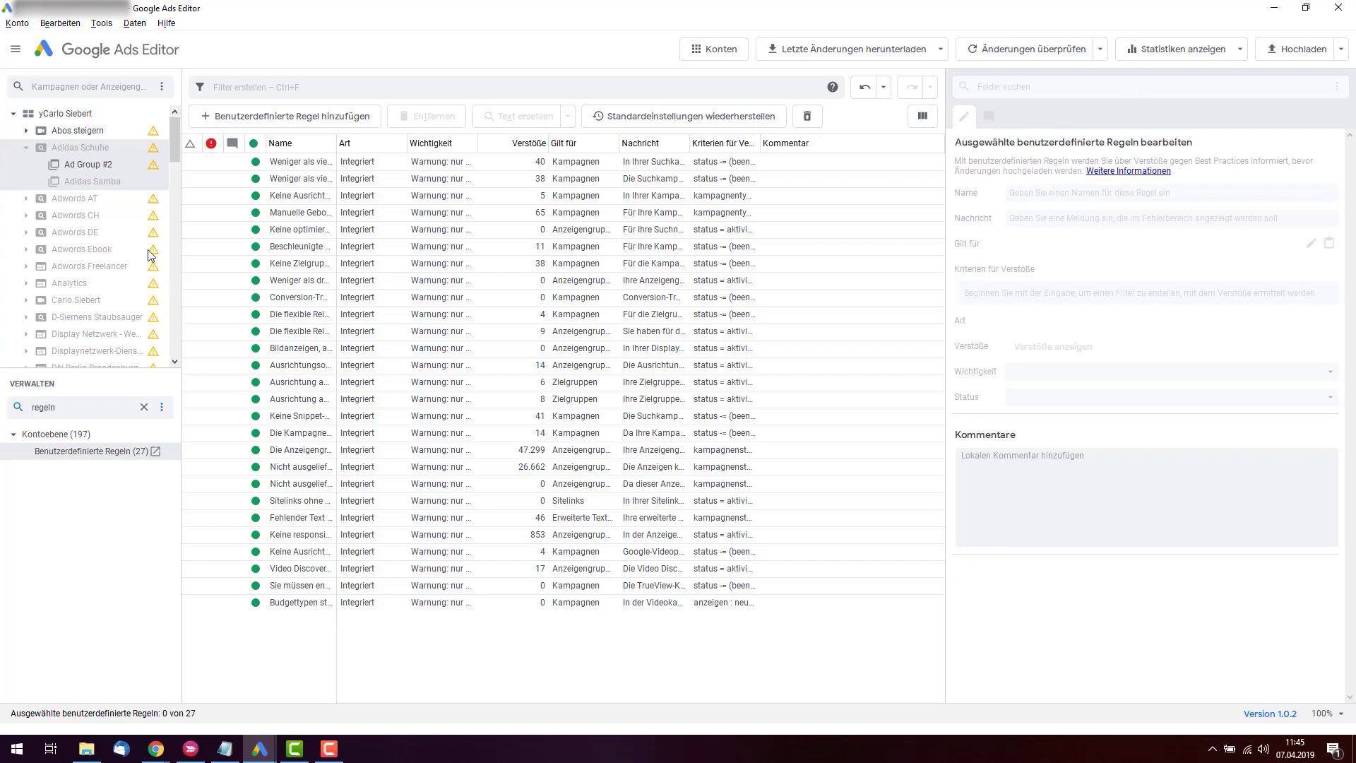
Limit the view to Ad Group #2, clear the entity type search and display the account details.
{"action": "left_click", "coordinate": [109, 166]}
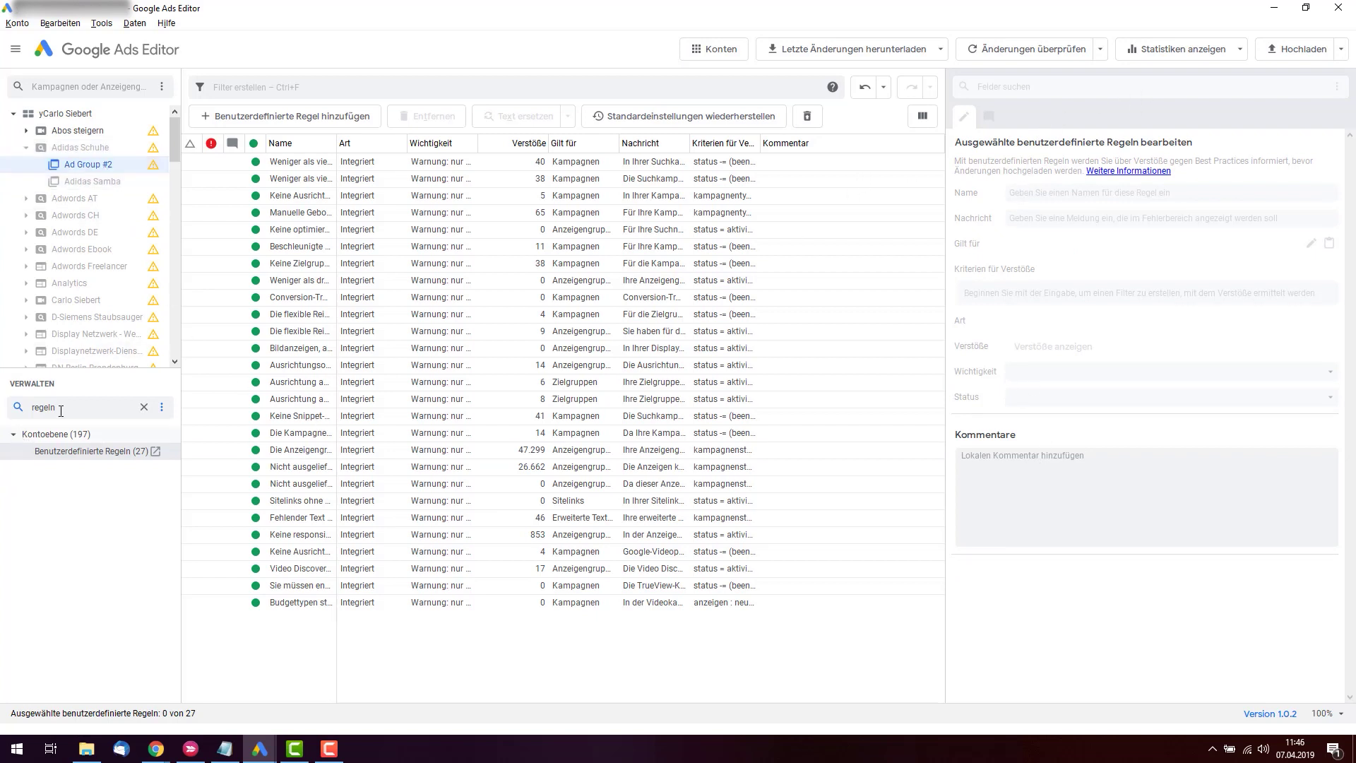
{"action": "left_click", "coordinate": [143, 407]}
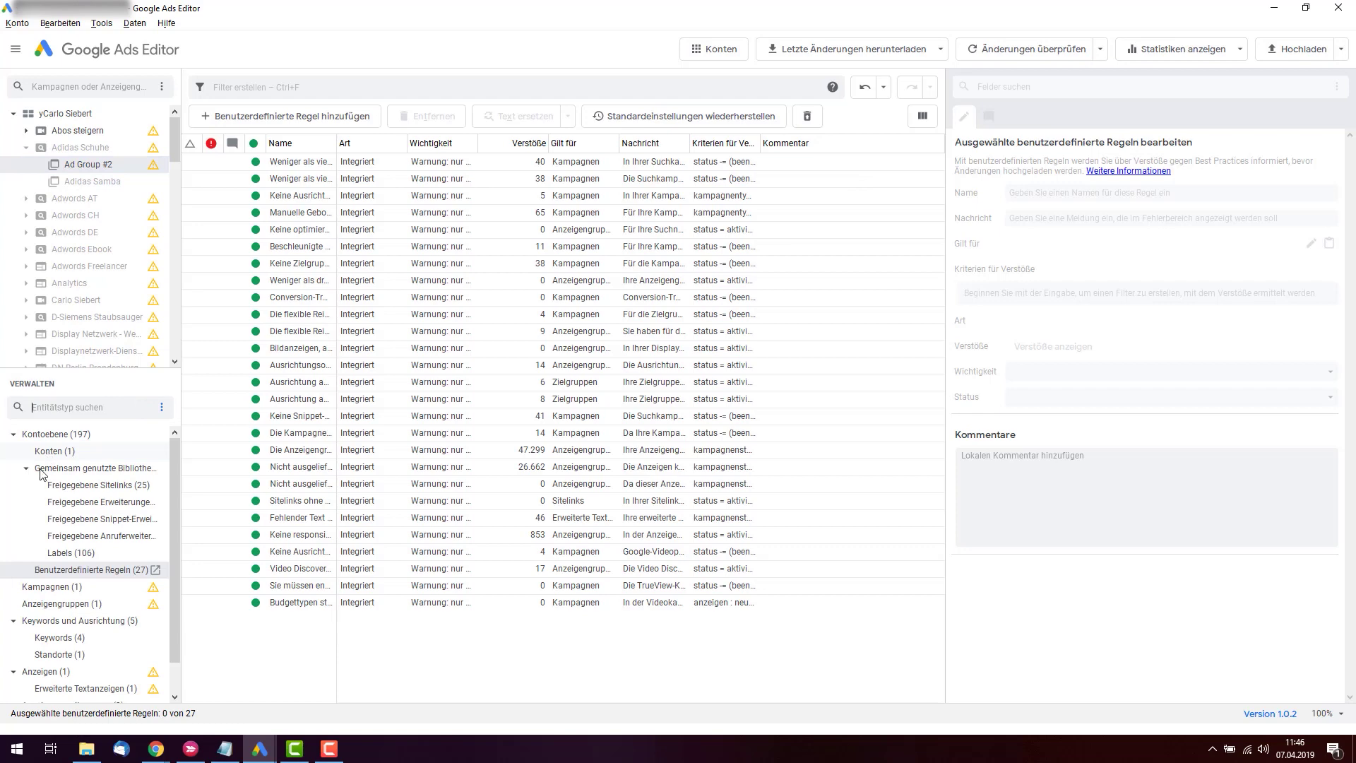
{"action": "left_click", "coordinate": [48, 451]}
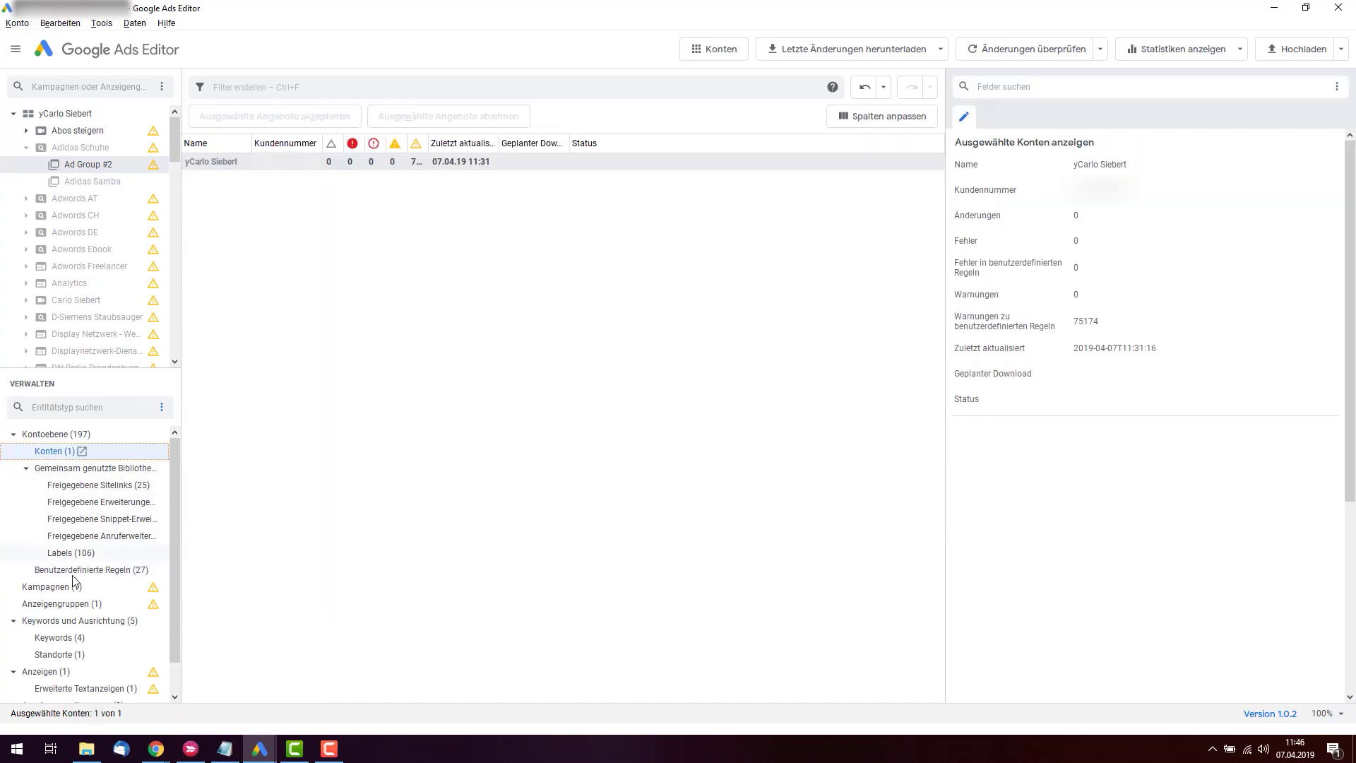
Open the keywords of Ad Group #2 and examine the edit fields and URL options of "+adidas +samba".
{"action": "left_click", "coordinate": [53, 638]}
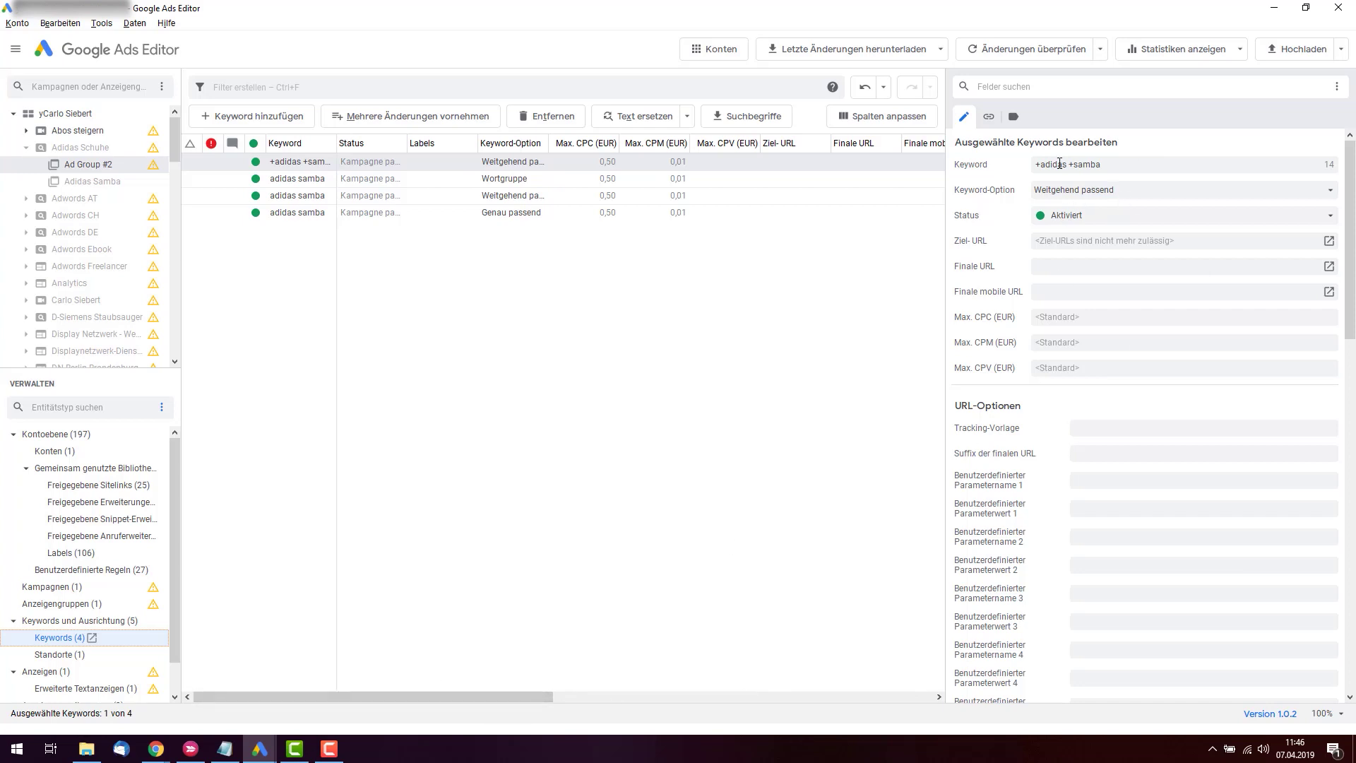
{"action": "left_click", "coordinate": [988, 116]}
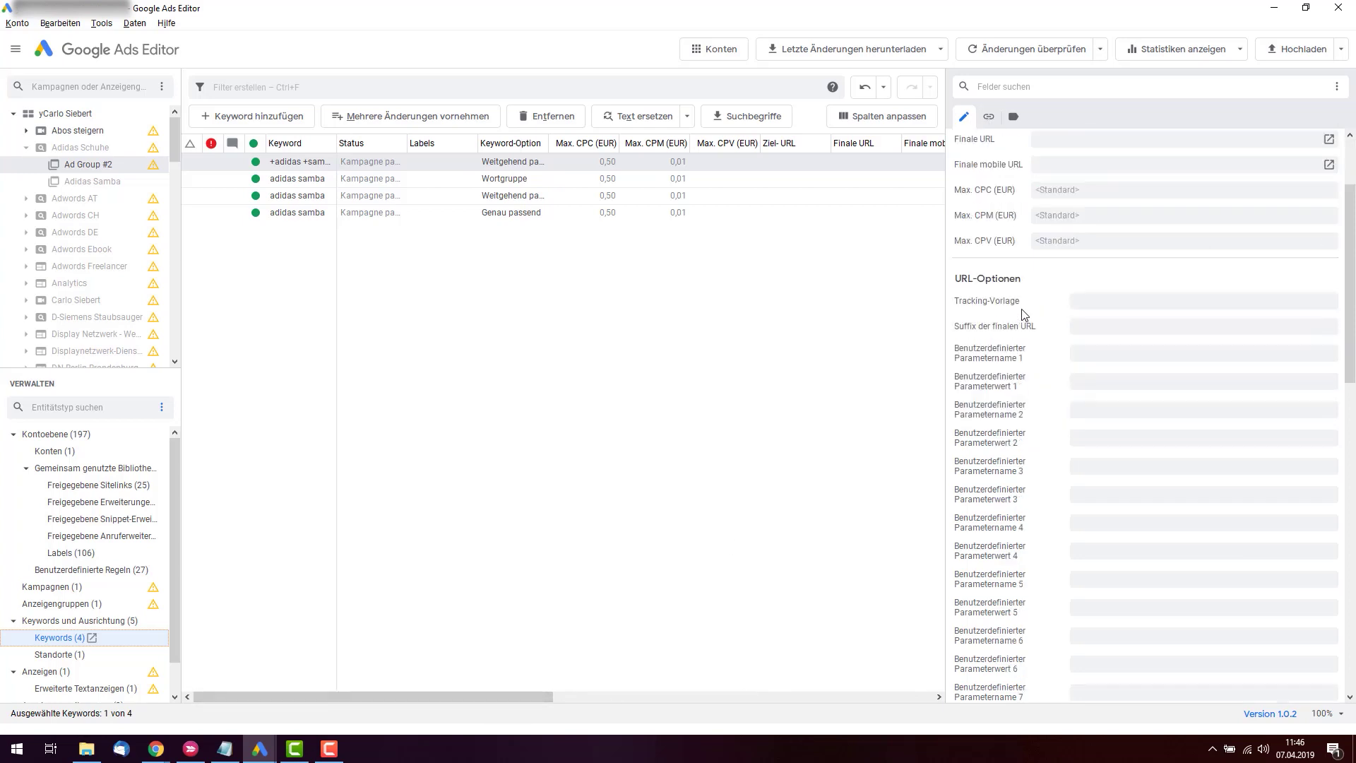
{"action": "scroll", "coordinate": [1024, 315], "scroll_direction": "up", "scroll_amount": 6}
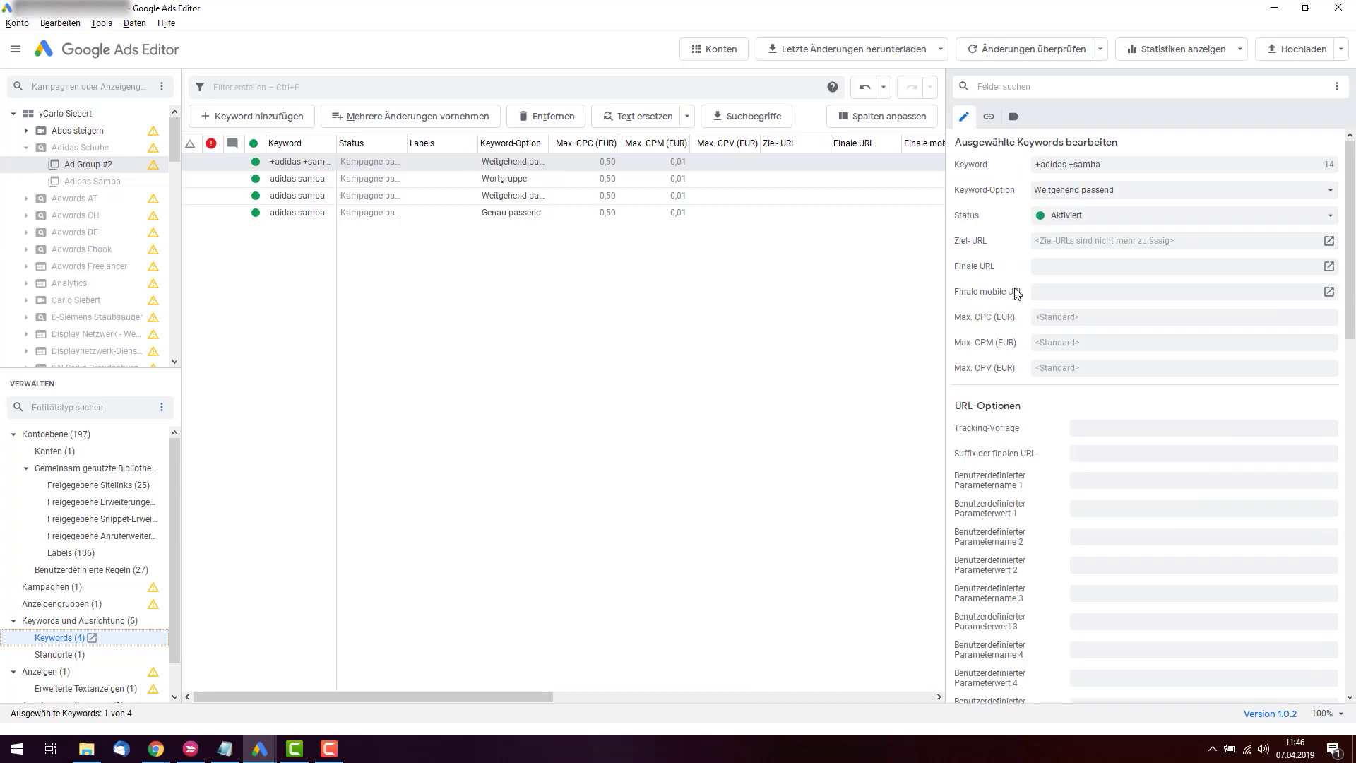
{"action": "left_click", "coordinate": [993, 121]}
{"action": "left_click", "coordinate": [987, 118]}
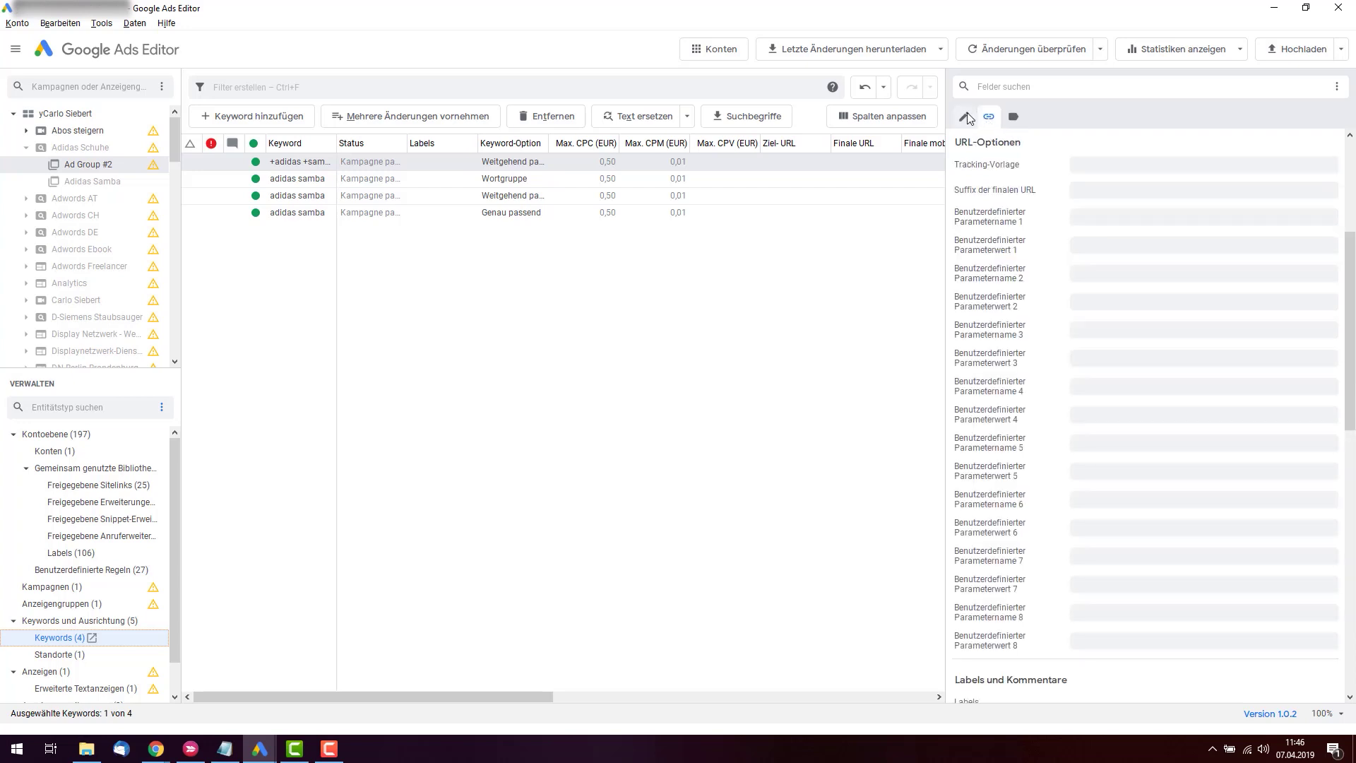
{"action": "left_click", "coordinate": [965, 118]}
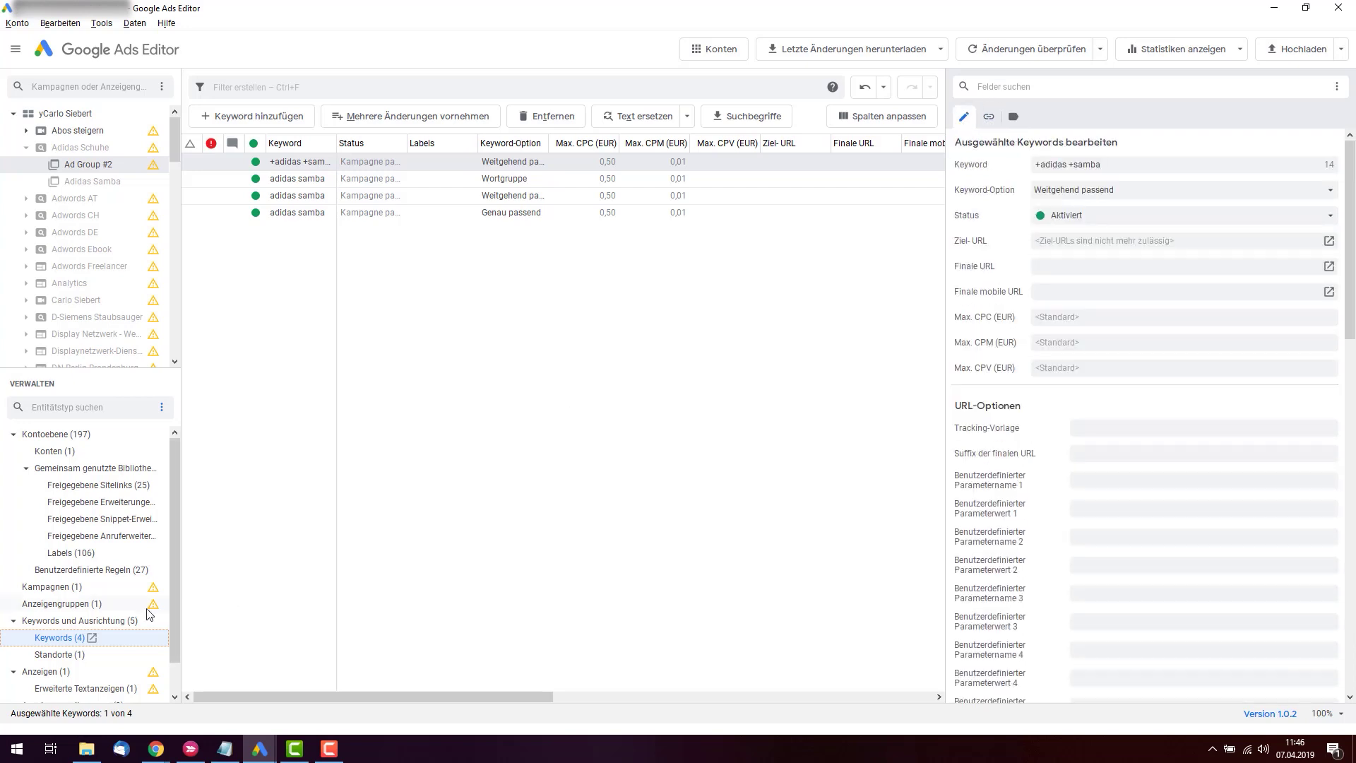
Open the ad groups list, select Ad Group #2 and clear the "budget" field search to show all its settings.
{"action": "left_click", "coordinate": [82, 605]}
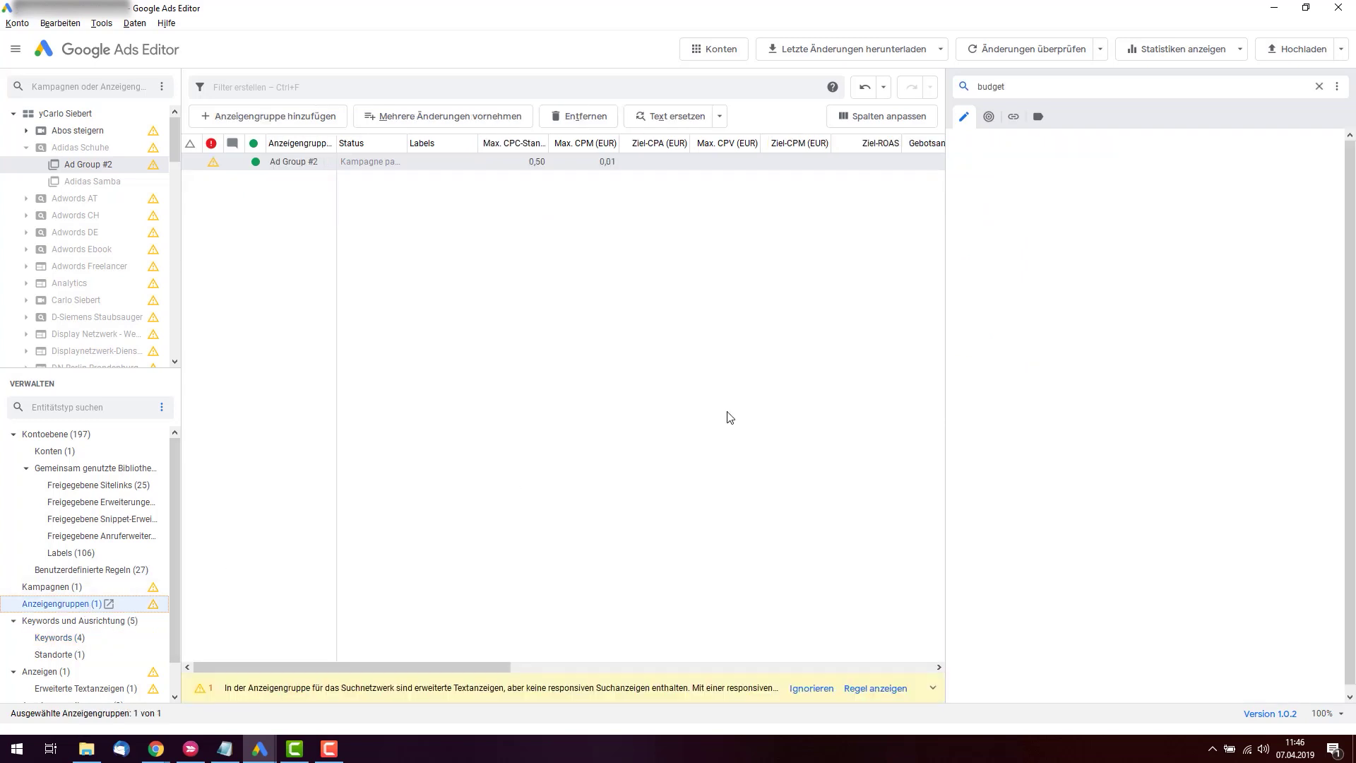
{"action": "double_click", "coordinate": [315, 164]}
{"action": "left_click", "coordinate": [854, 277]}
{"action": "left_click", "coordinate": [304, 163]}
{"action": "left_click", "coordinate": [1319, 86]}
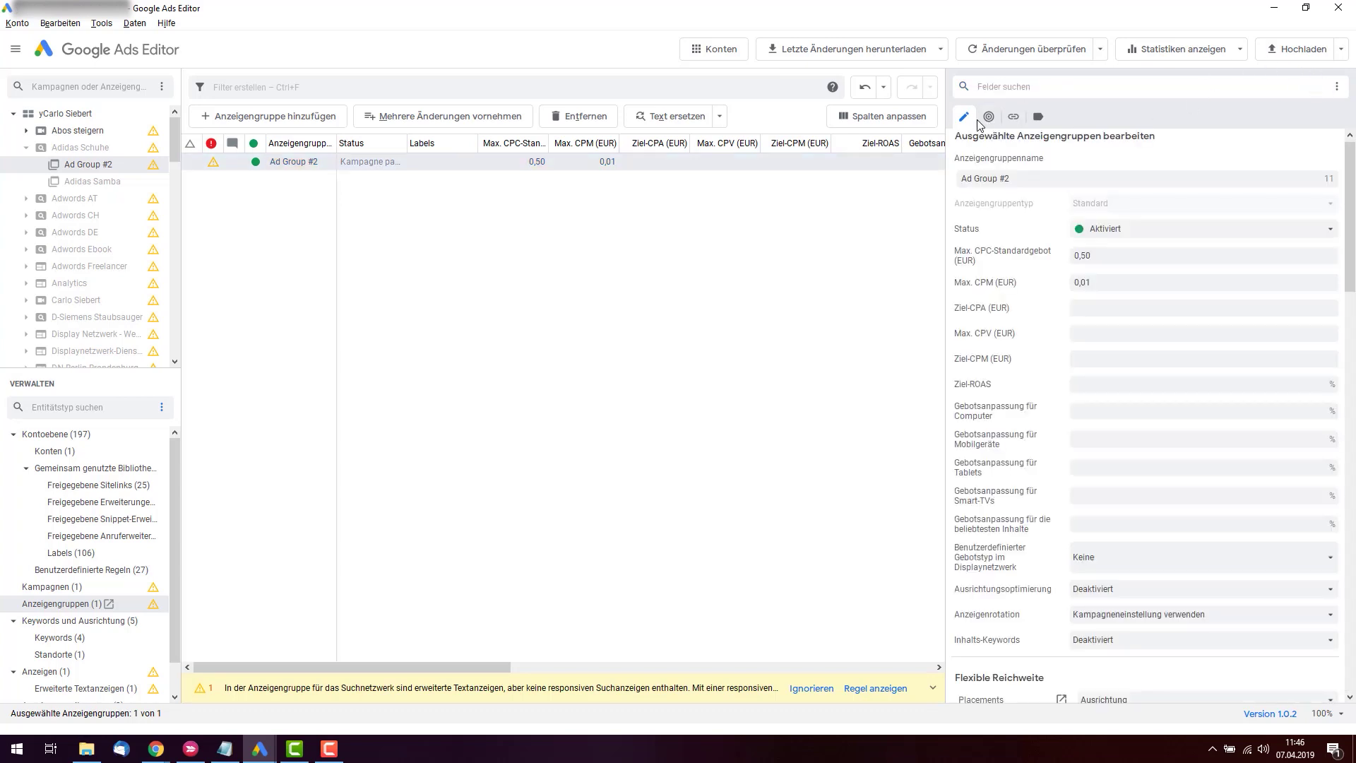
Look through the ad group's targeting, URL options, and labels and comments sections, and return to its main settings.
{"action": "left_click", "coordinate": [988, 117]}
{"action": "left_click", "coordinate": [1019, 119]}
{"action": "left_click", "coordinate": [1038, 117]}
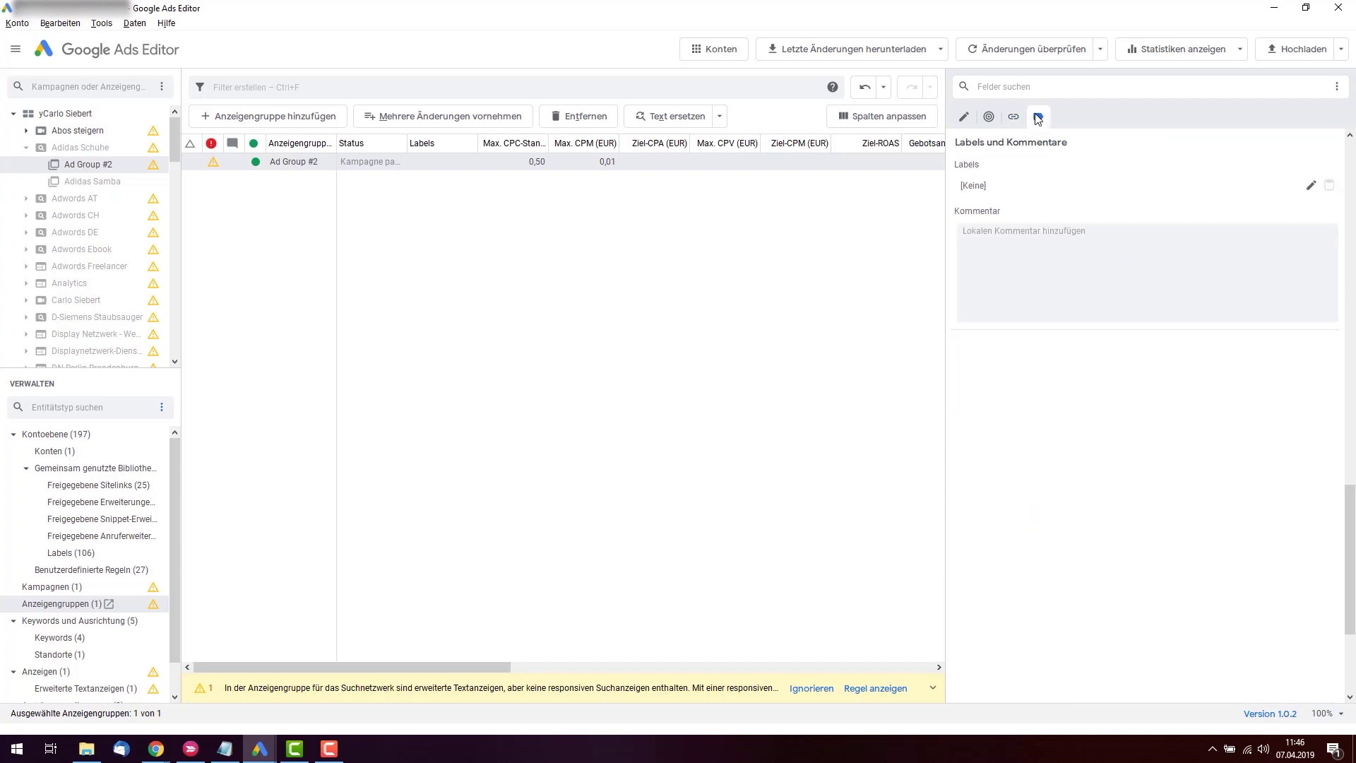
{"action": "left_click", "coordinate": [964, 119]}
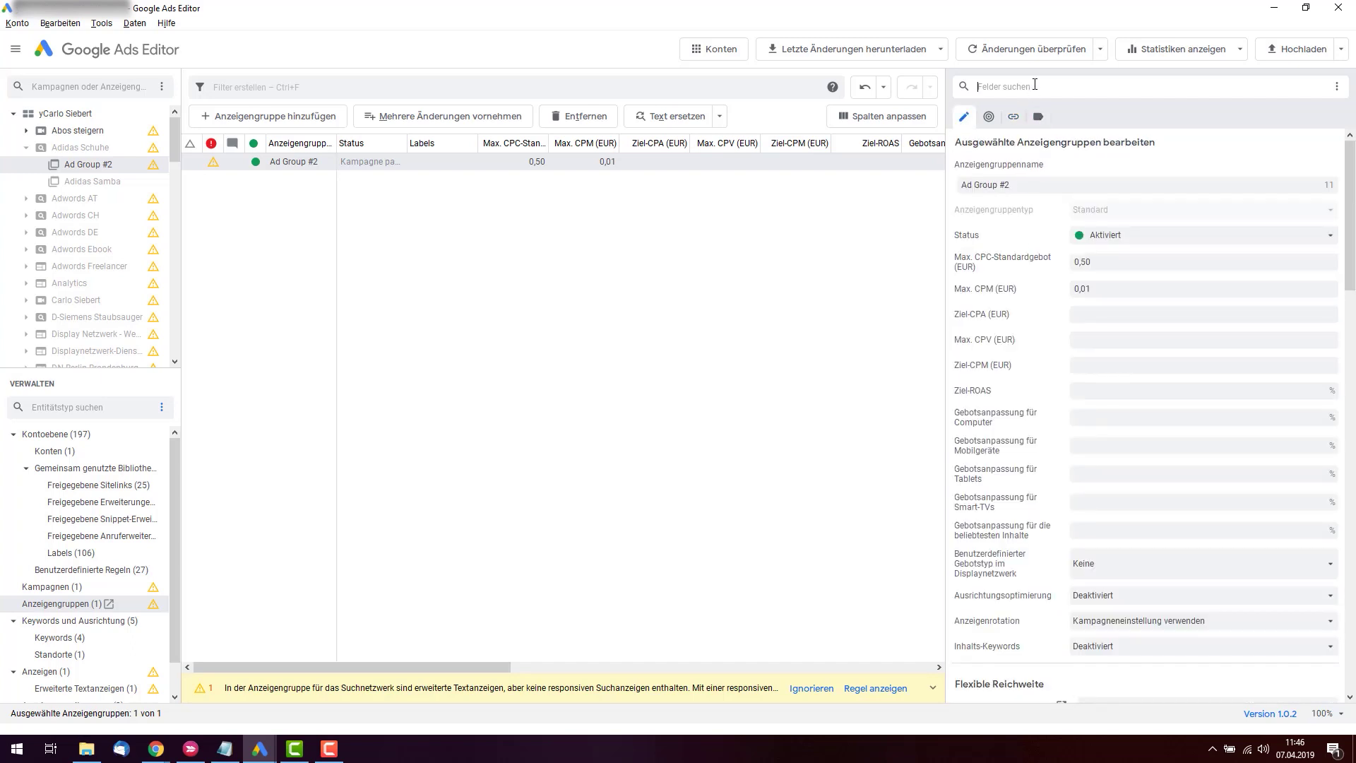
Search the ad group's fields for "roas" and clear the search.
{"action": "type", "text": "roas"}
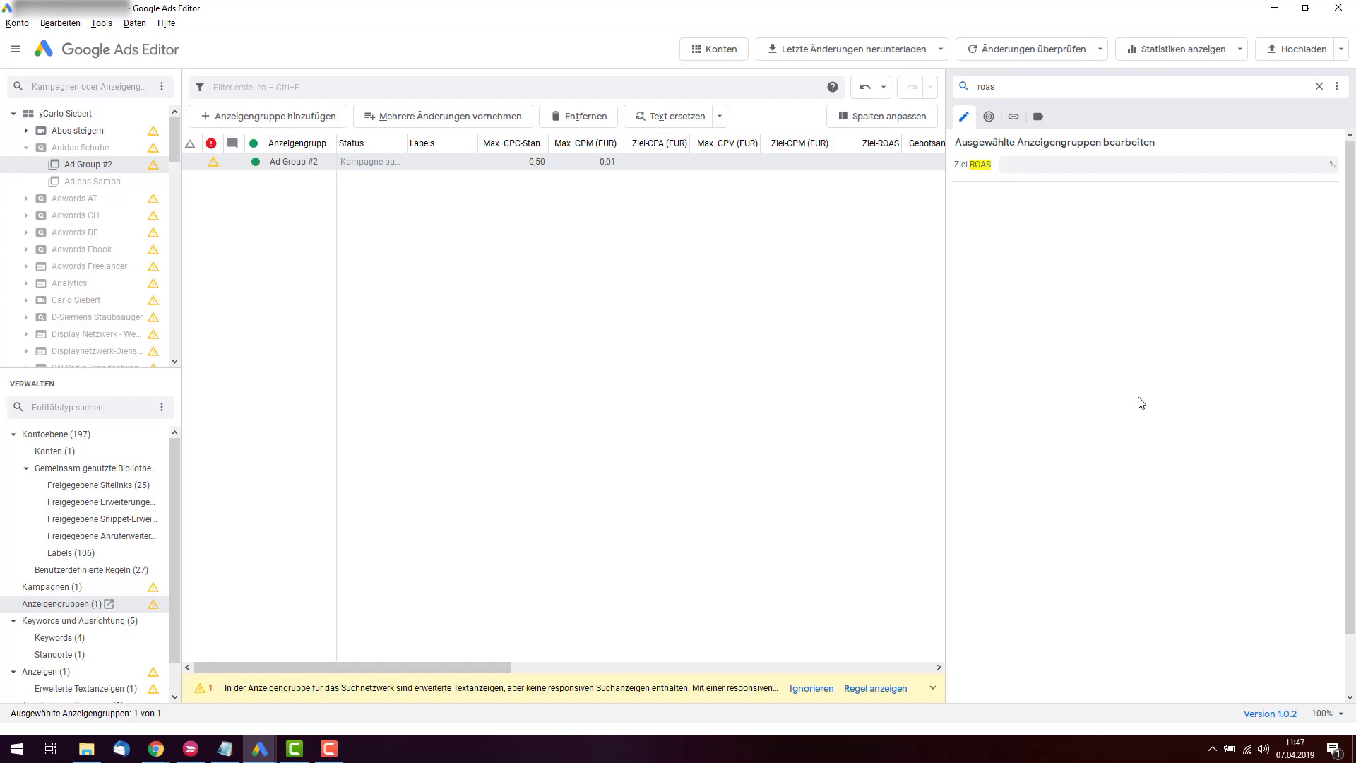
{"action": "left_click", "coordinate": [1318, 88]}
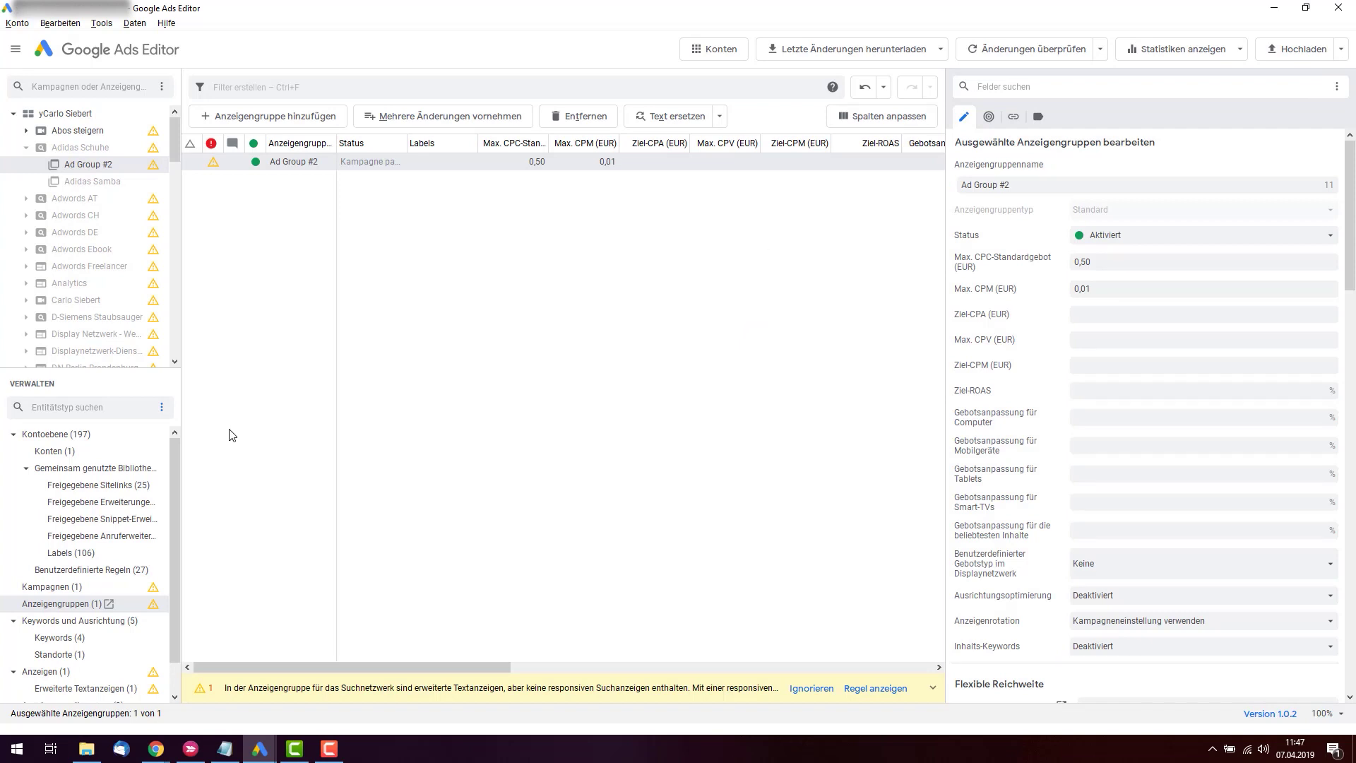
Select the Adidas Schuhe campaign, show it in the campaigns list and look through the list's remaining columns.
{"action": "left_click", "coordinate": [79, 145]}
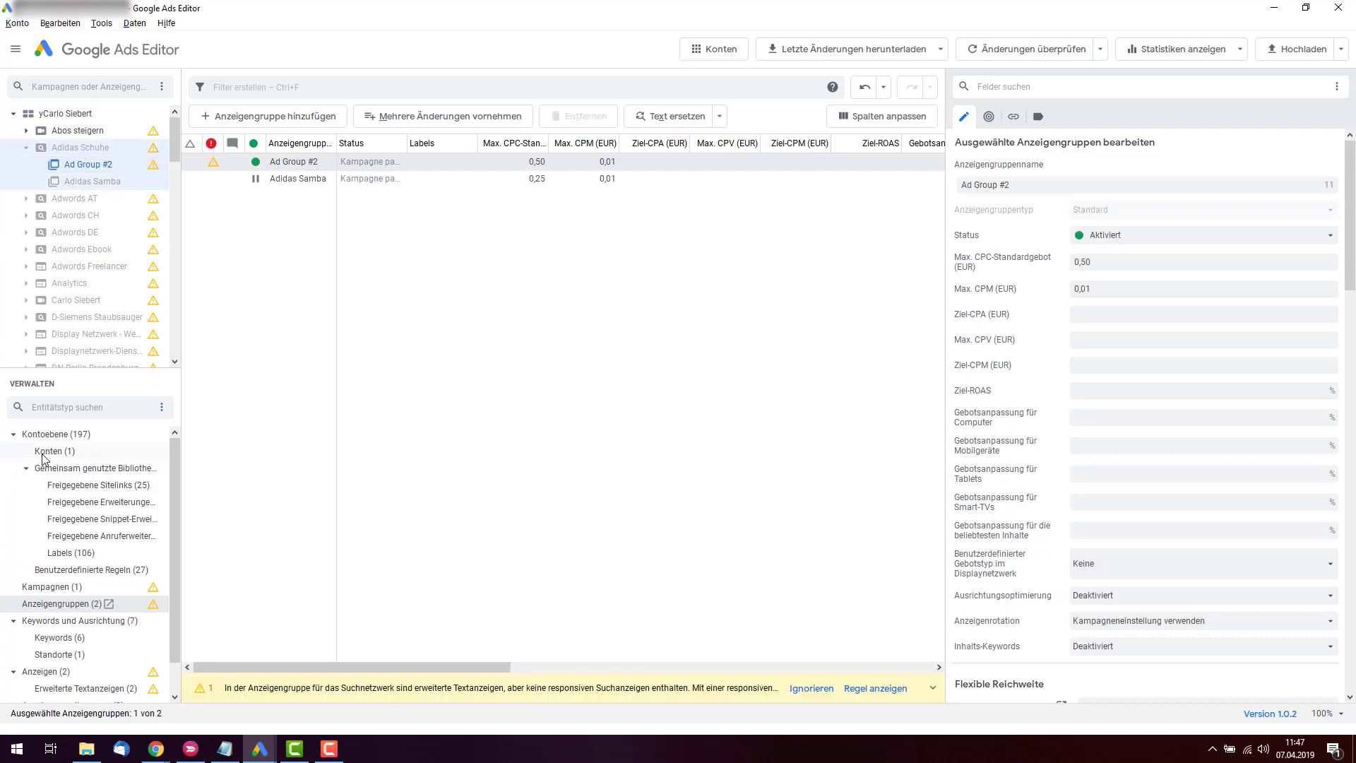
{"action": "left_click", "coordinate": [41, 588]}
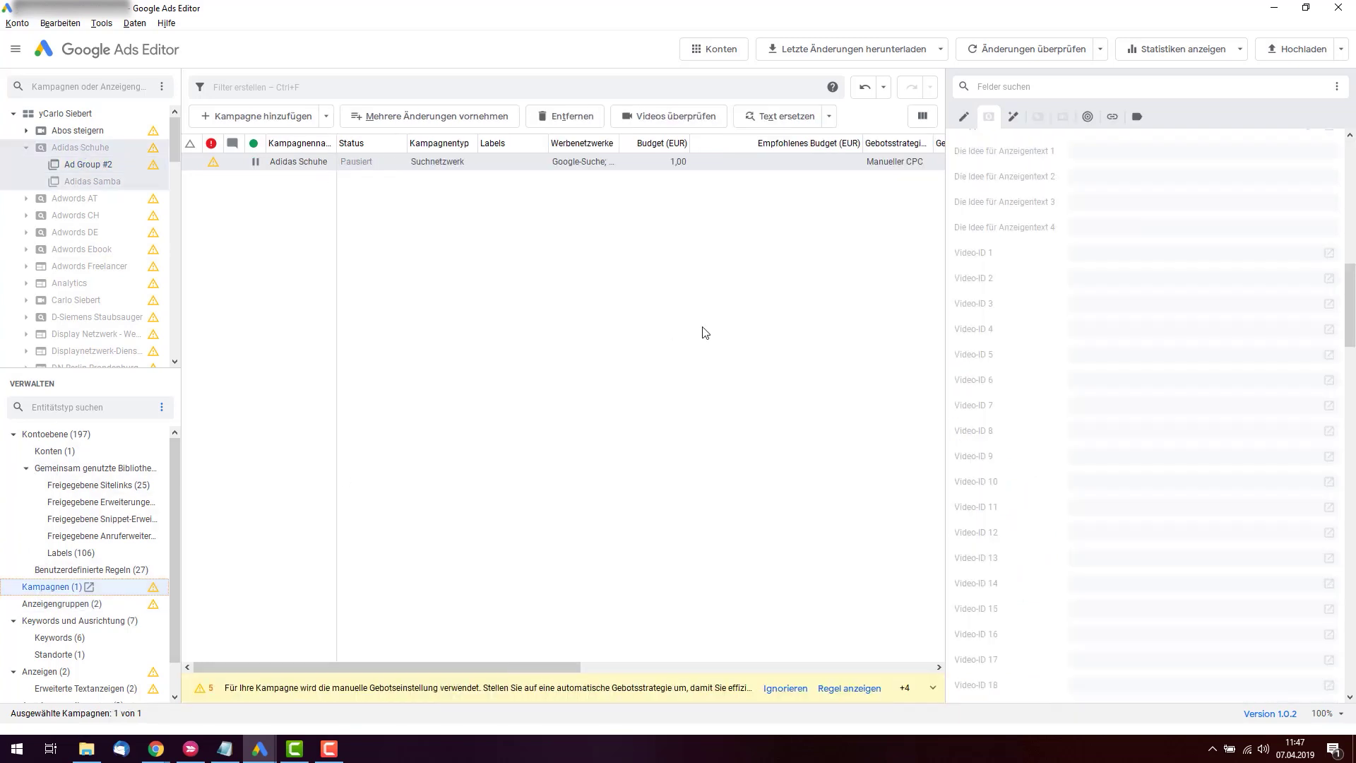
{"action": "left_click_drag", "start_coordinate": [528, 666], "coordinate": [960, 188]}
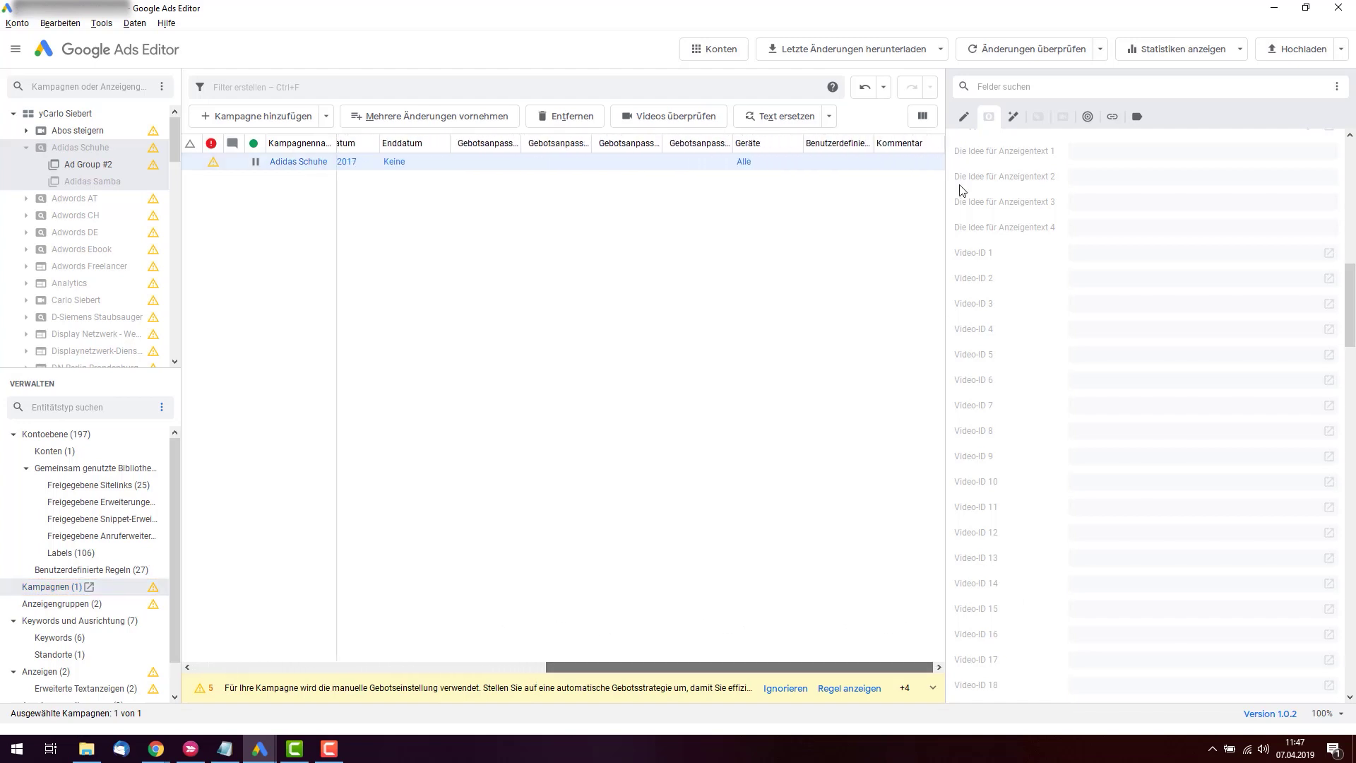
Examine which columns can be shown in the campaigns list, close the selection and view the budget and bid strategy columns.
{"action": "left_click", "coordinate": [922, 118]}
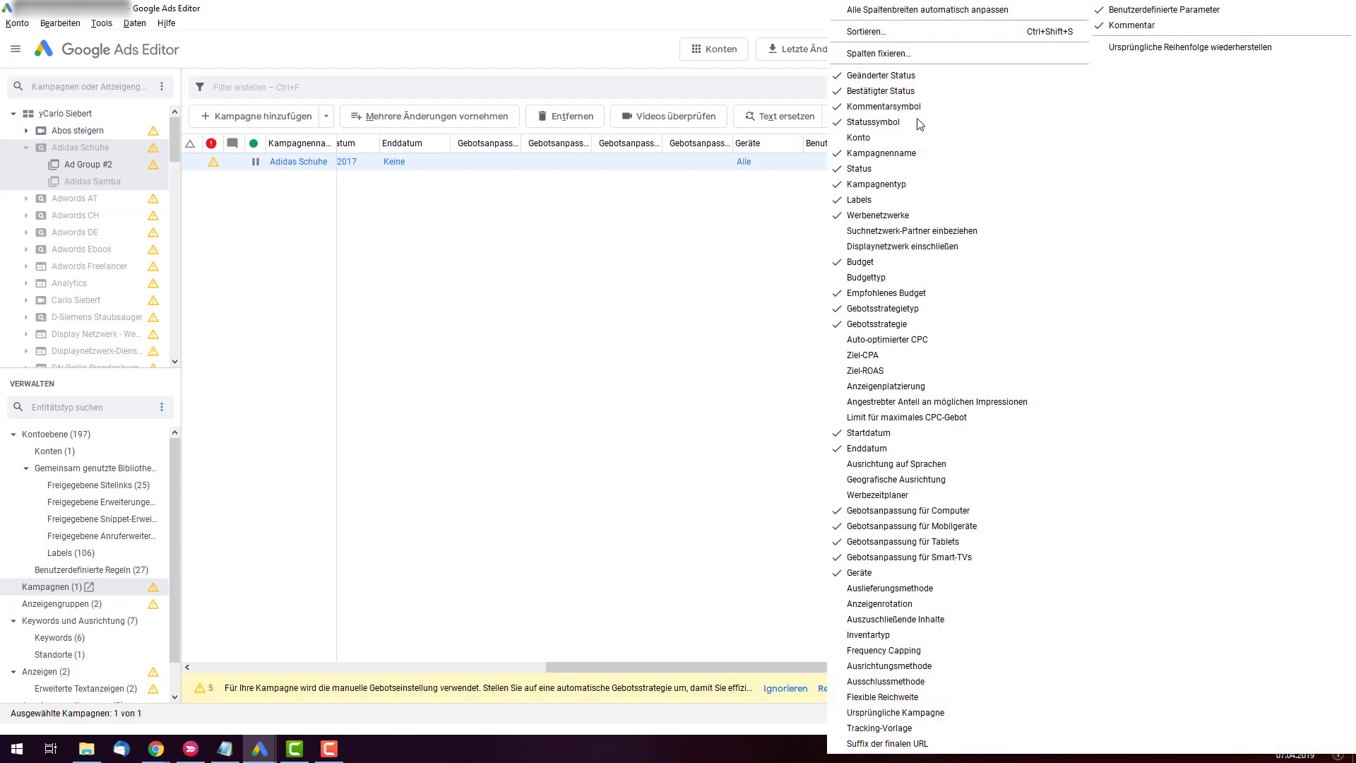
{"action": "left_click", "coordinate": [887, 302]}
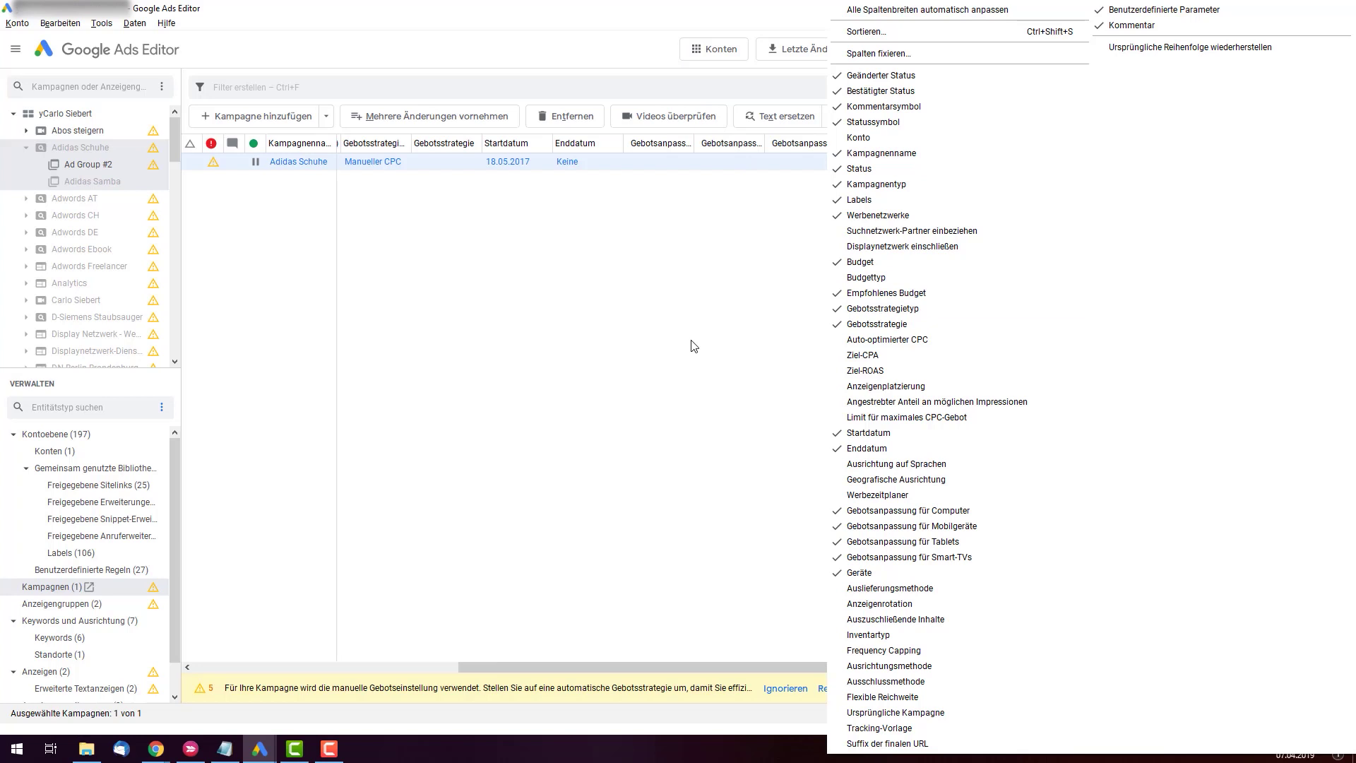
{"action": "left_click", "coordinate": [695, 347]}
{"action": "left_click_drag", "start_coordinate": [672, 700], "coordinate": [524, 699]}
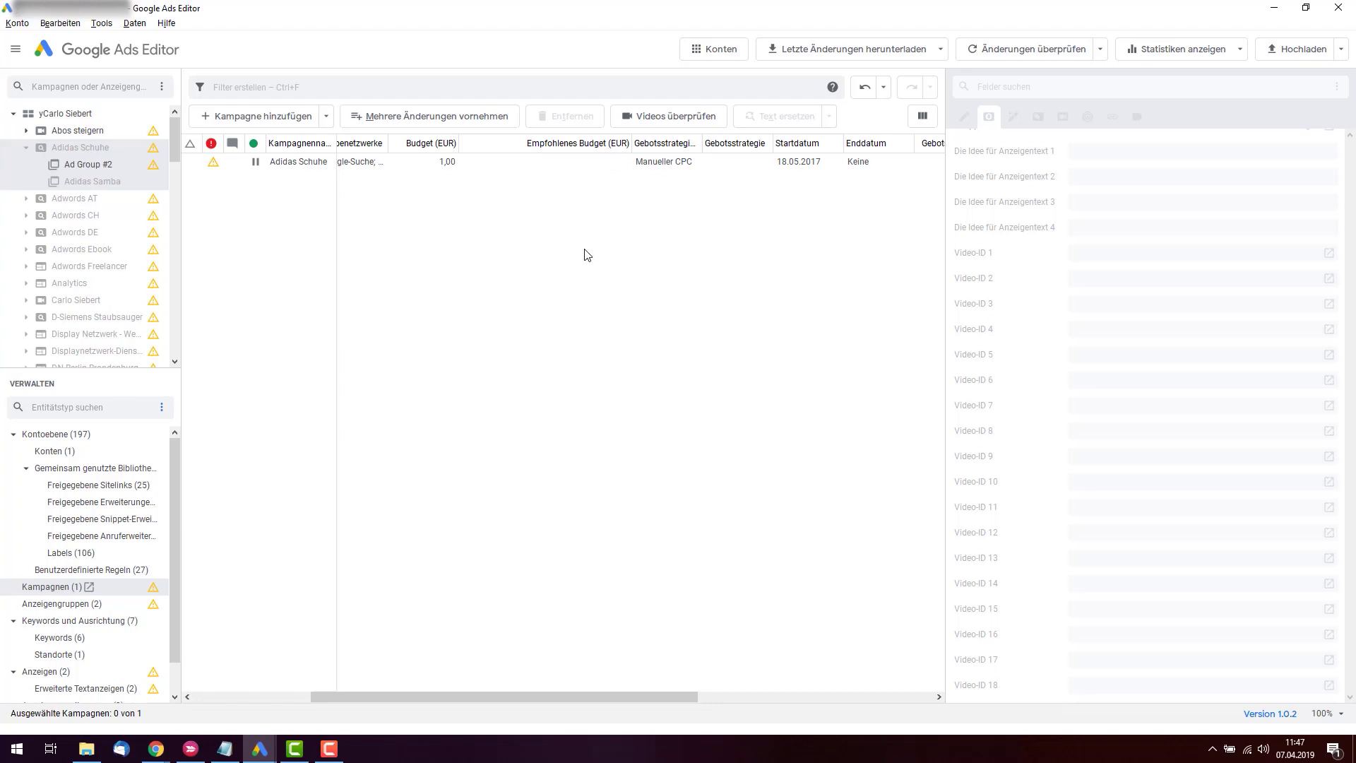
Show the account-level list of accounts, select the account and collapse its campaign tree.
{"action": "left_click", "coordinate": [74, 453]}
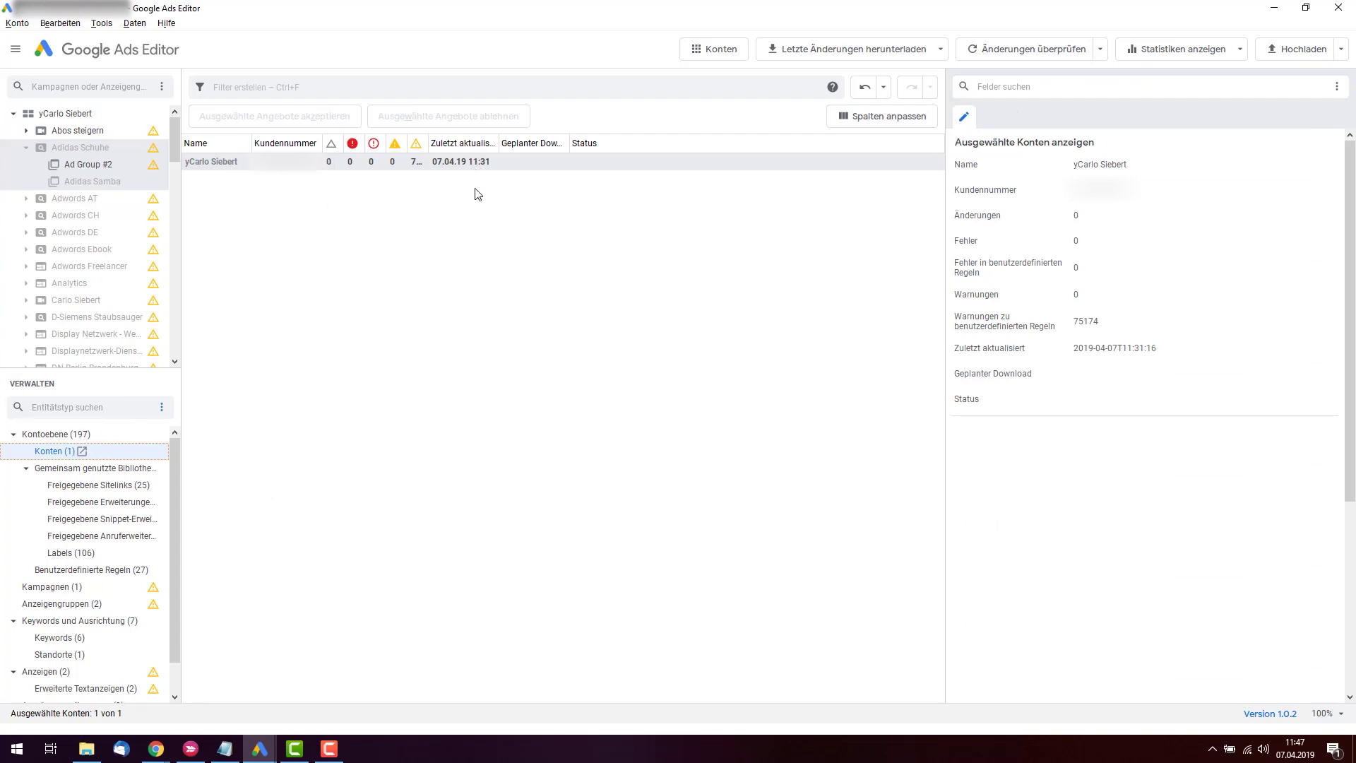
{"action": "left_click", "coordinate": [223, 167]}
{"action": "left_click", "coordinate": [14, 116]}
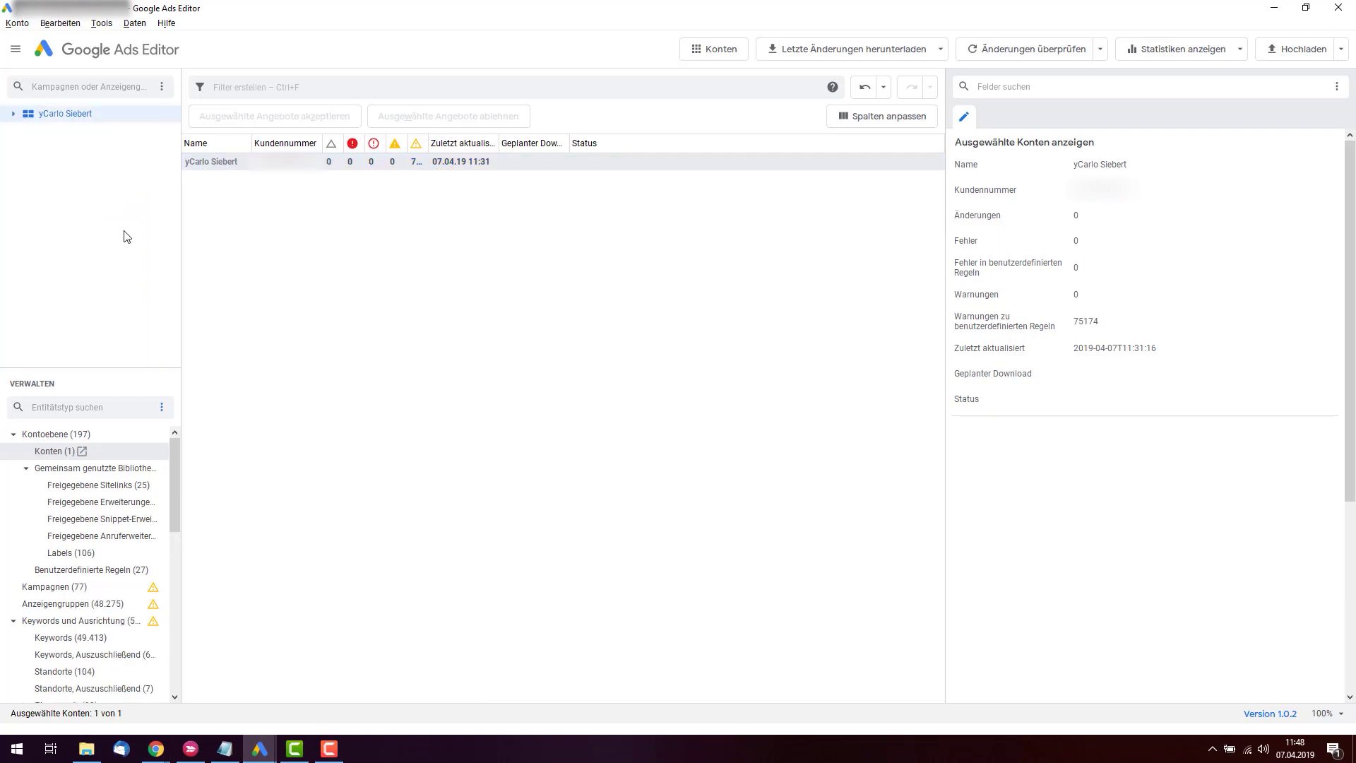